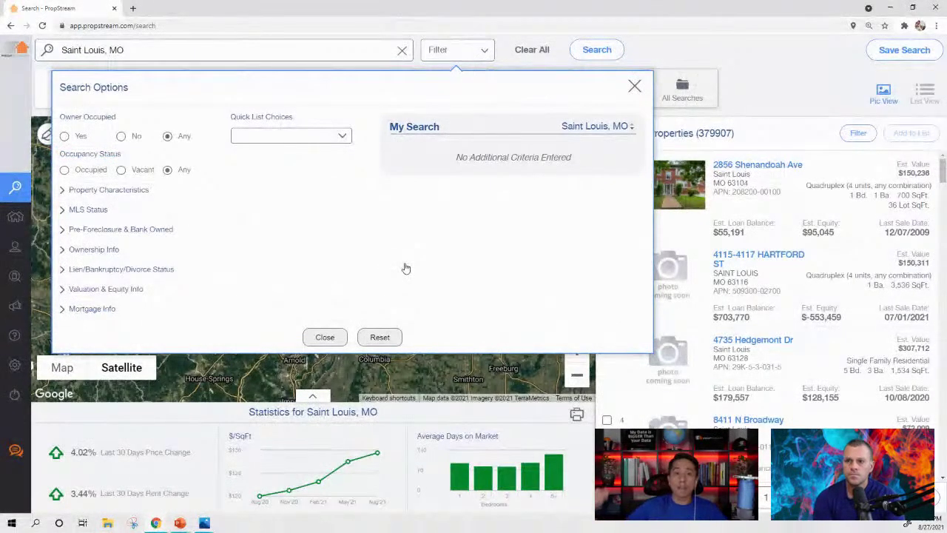
- Apply the Vacant quick list to the Saint Louis, MO property search
left_click(469, 54)
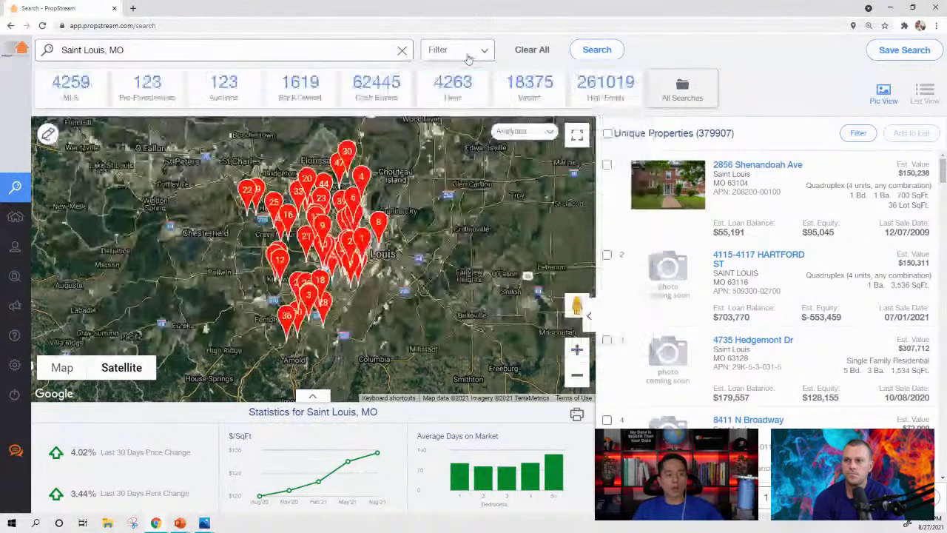
left_click(464, 55)
left_click(310, 139)
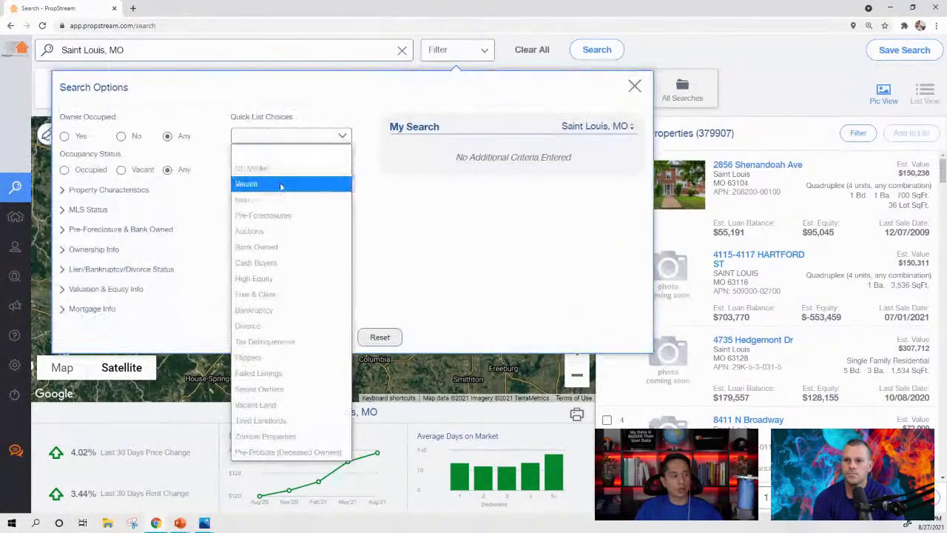
left_click(281, 184)
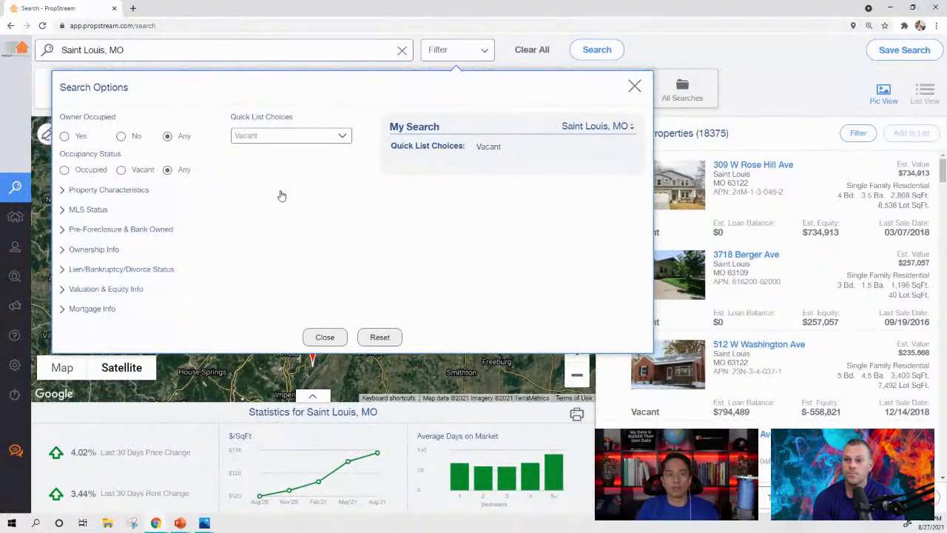
- Limit the search to off-market properties by setting On Market to No in the MLS status criteria
left_click(87, 210)
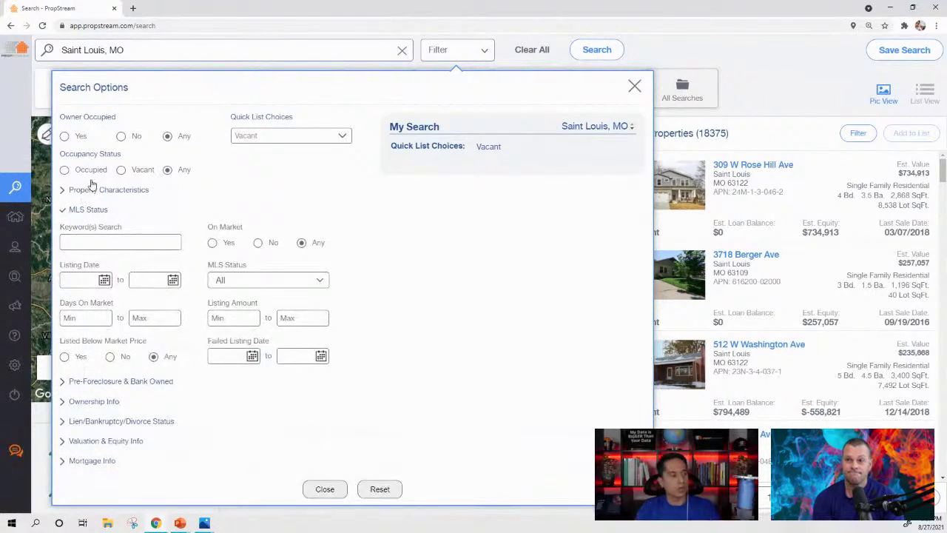
left_click(258, 244)
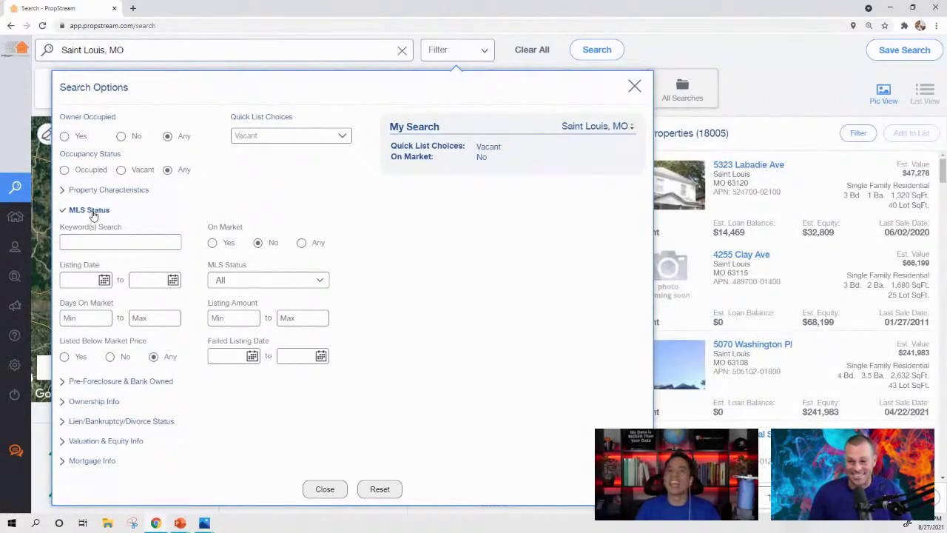
left_click_drag(93, 215, 177, 211)
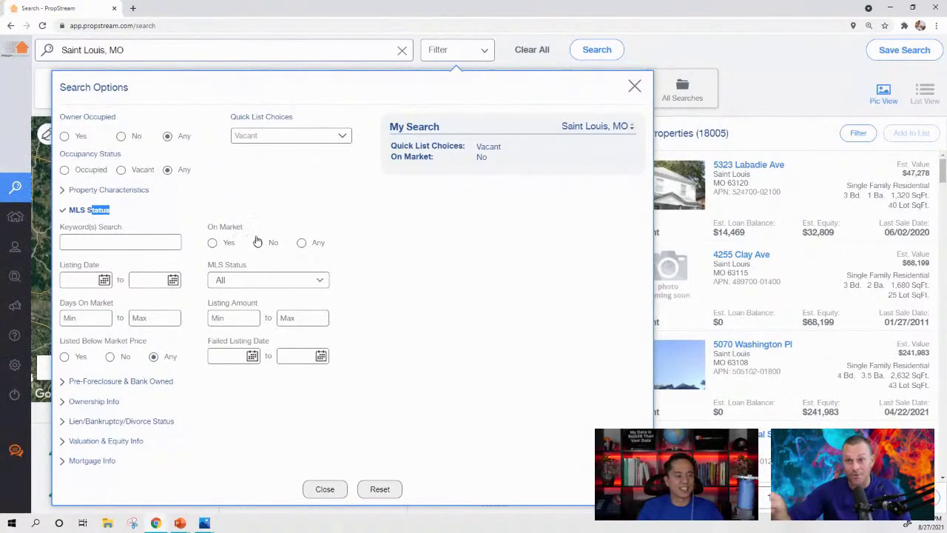
left_click(103, 215)
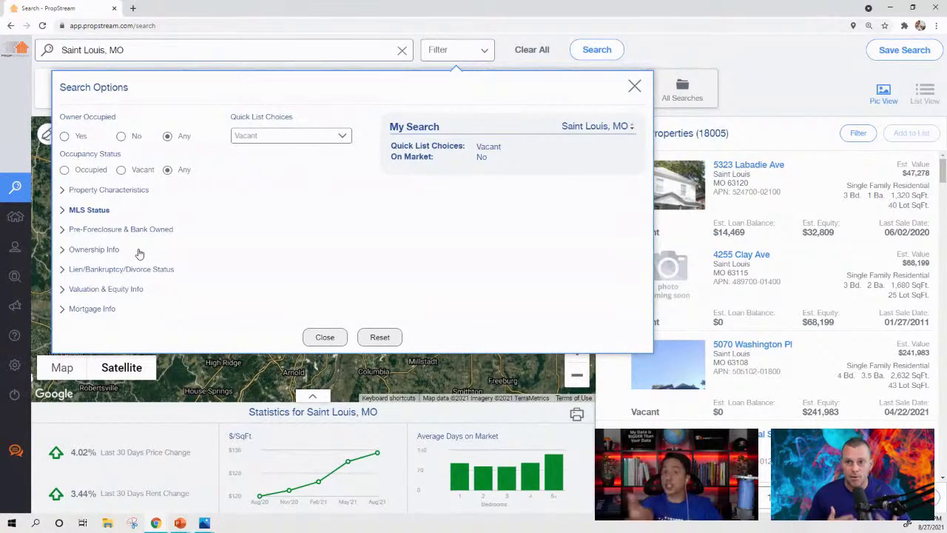
- Switch to the presentation slide to review the Traditional Search checklist, and return to the property search in the browser
key("alt+Tab")
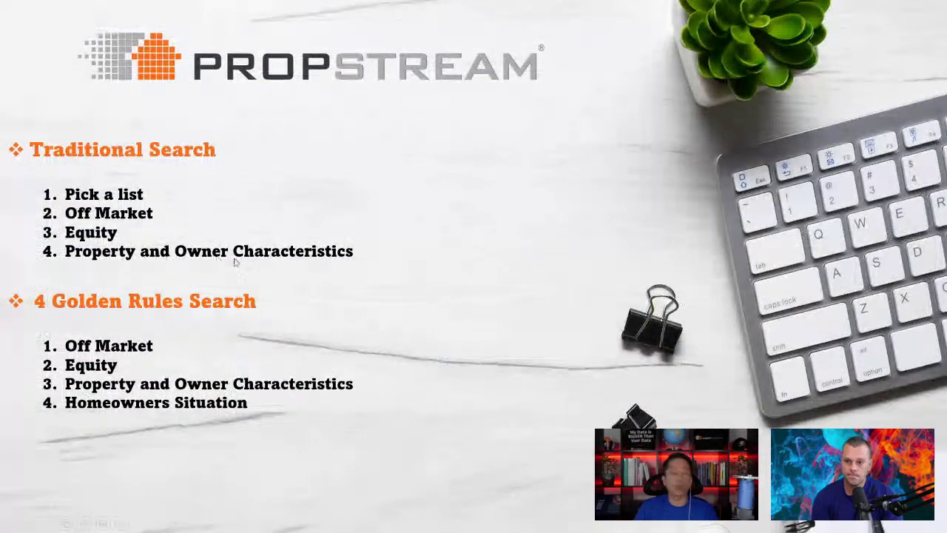
key("alt+Tab")
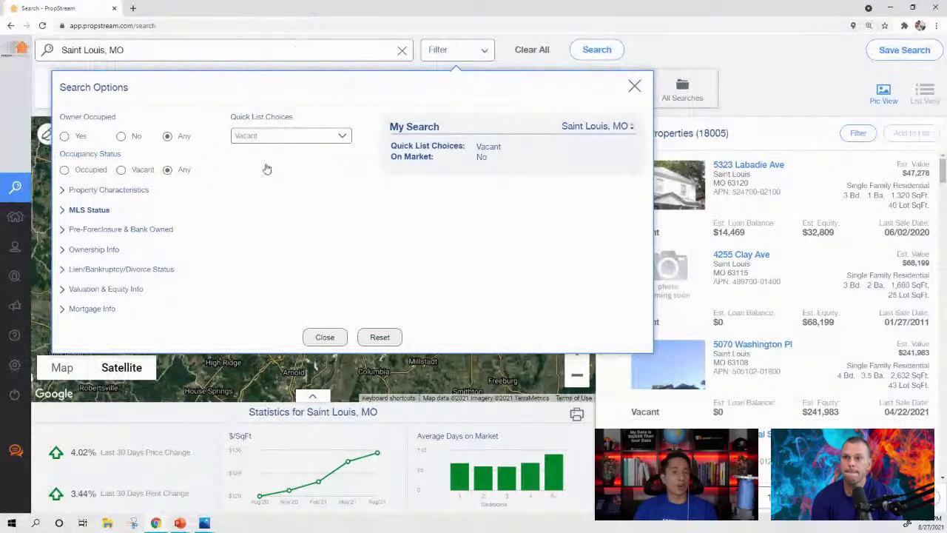
key("alt+Tab")
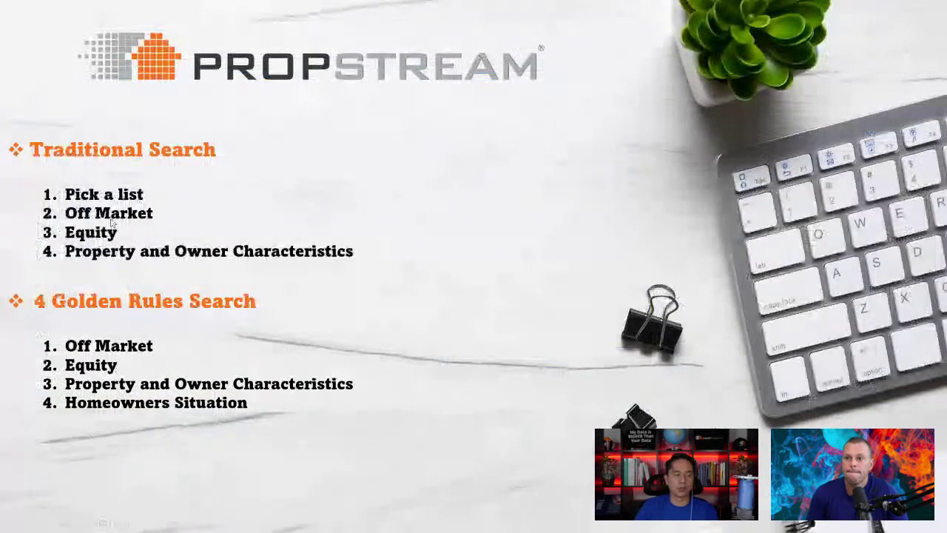
key("alt+Tab")
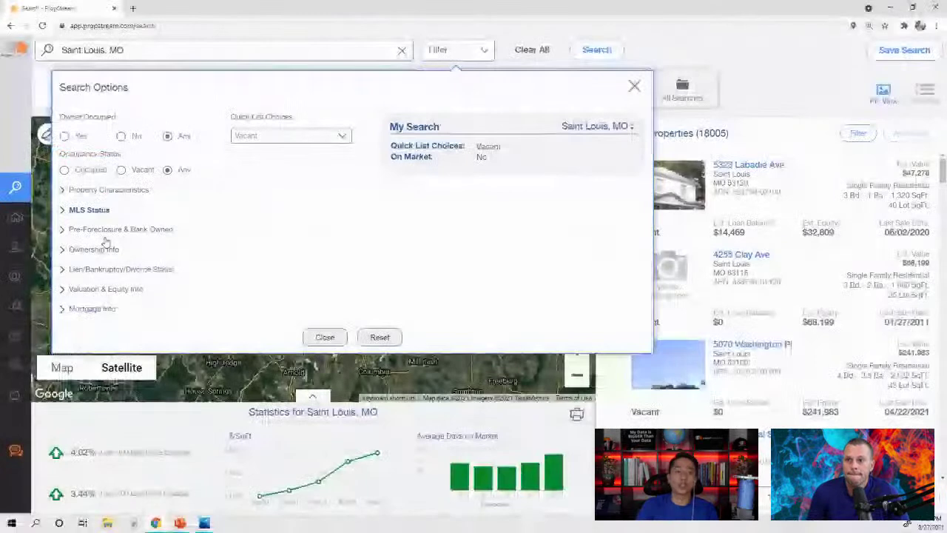
- Set the minimum estimated equity to 30% in the valuation and equity criteria
left_click(111, 289)
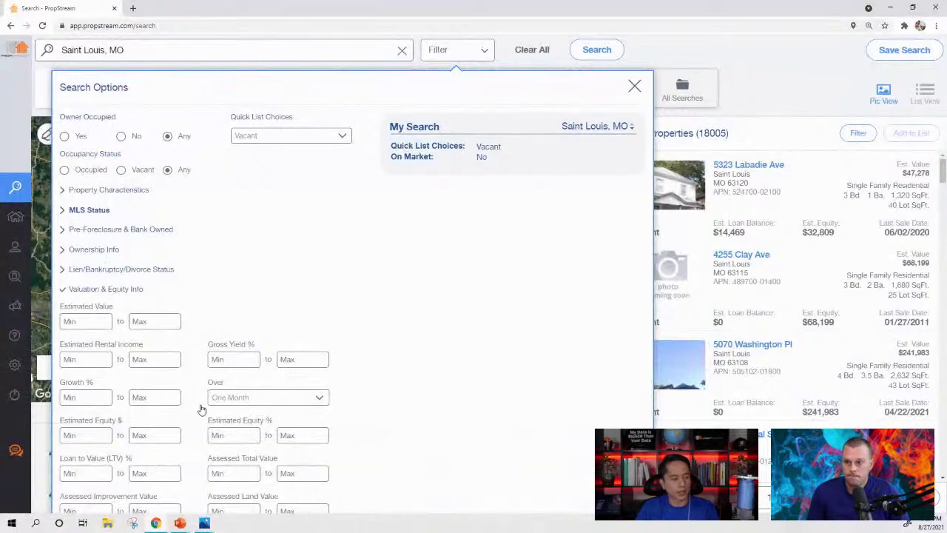
left_click_drag(208, 420, 286, 425)
left_click(244, 434)
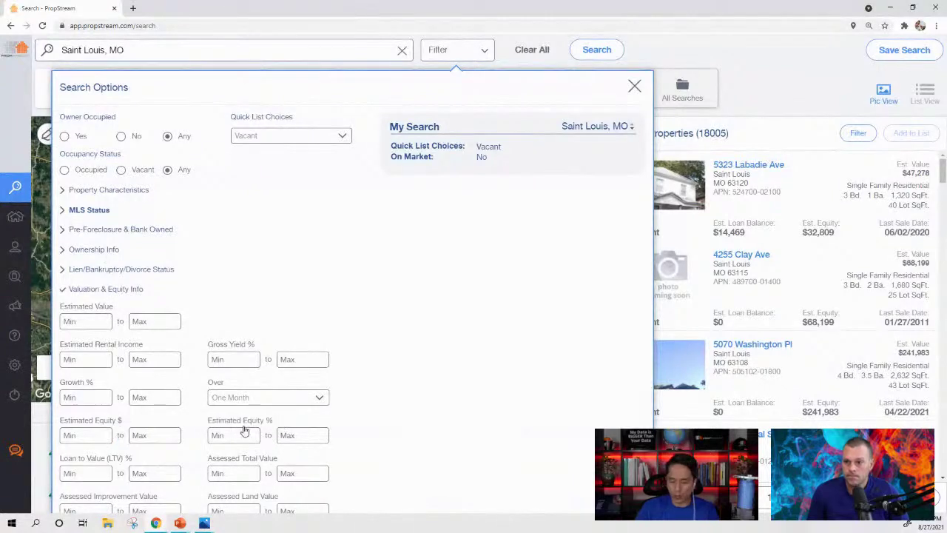
type("30")
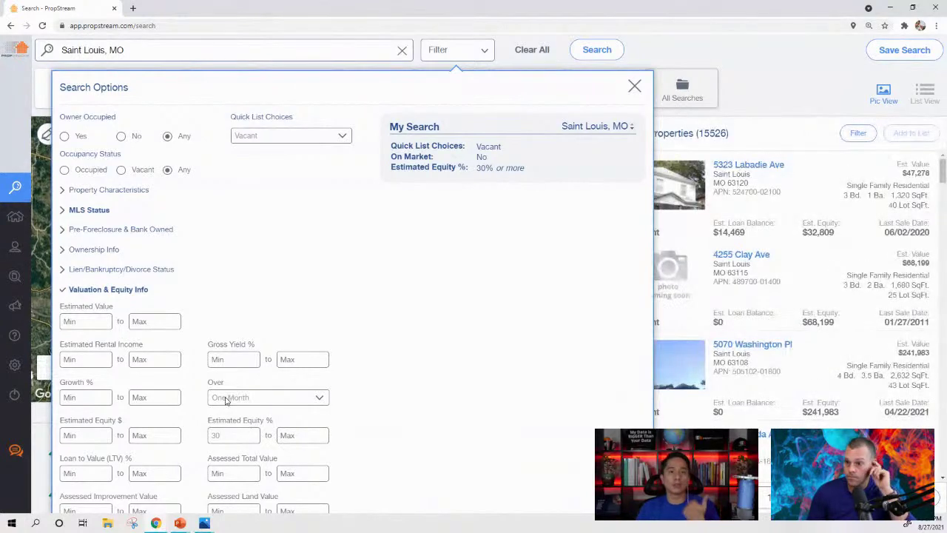
left_click(121, 290)
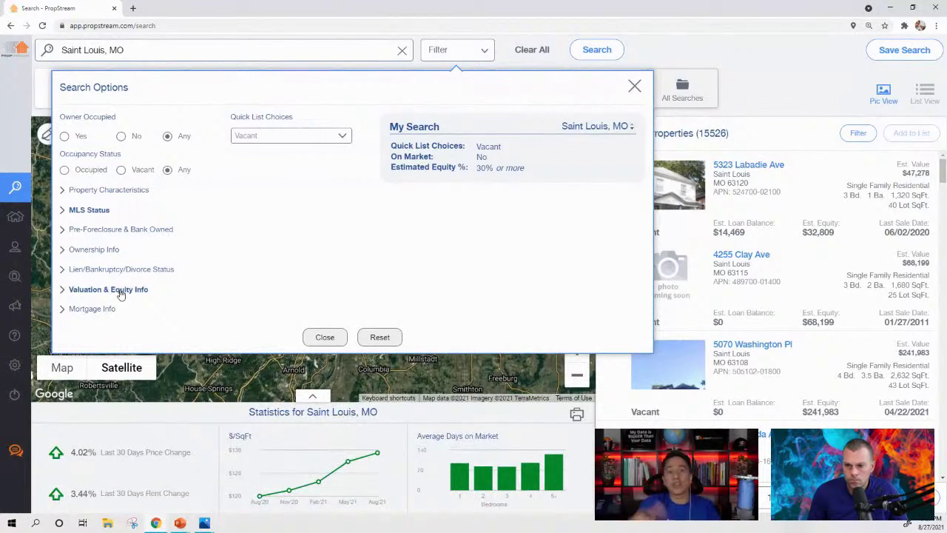
- Set Owner Occupied to No and restrict the property classification to Residential
left_click(120, 136)
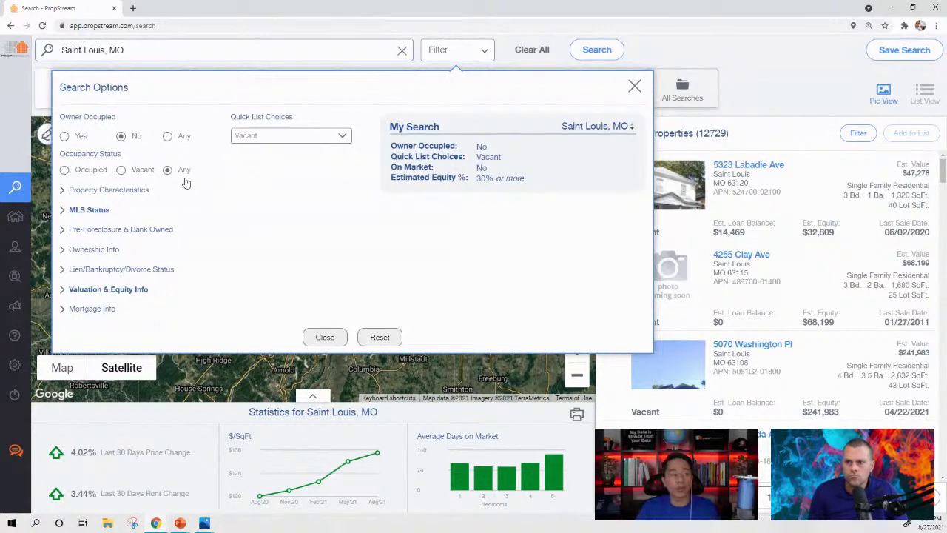
left_click(101, 192)
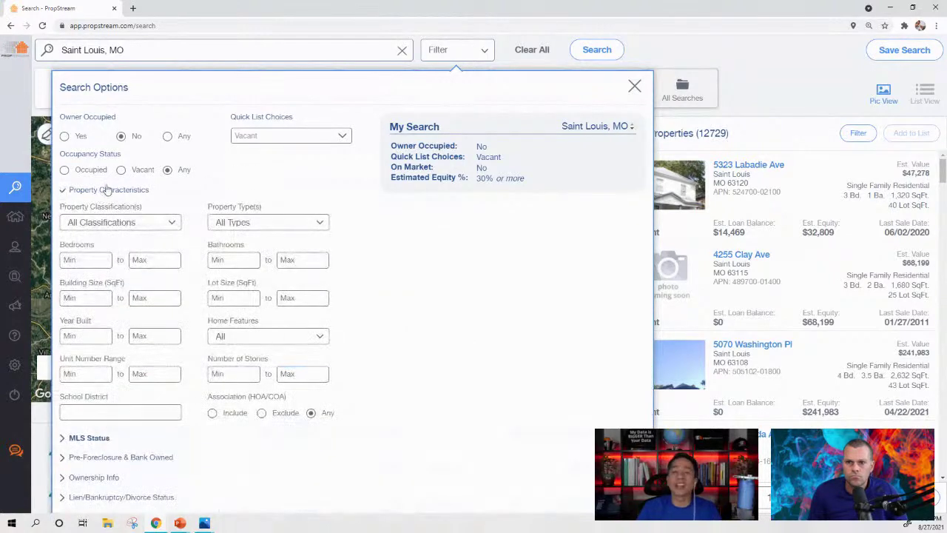
left_click(103, 231)
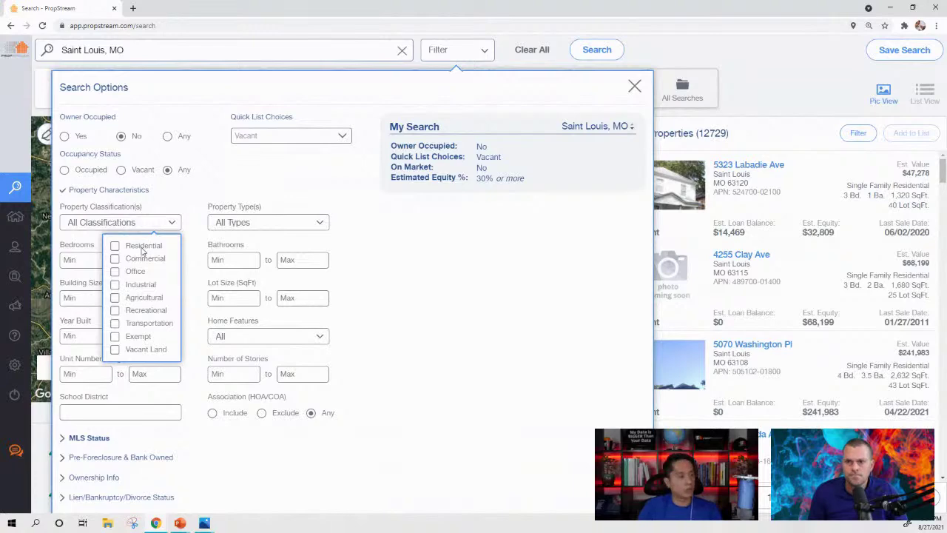
left_click(143, 248)
left_click(191, 216)
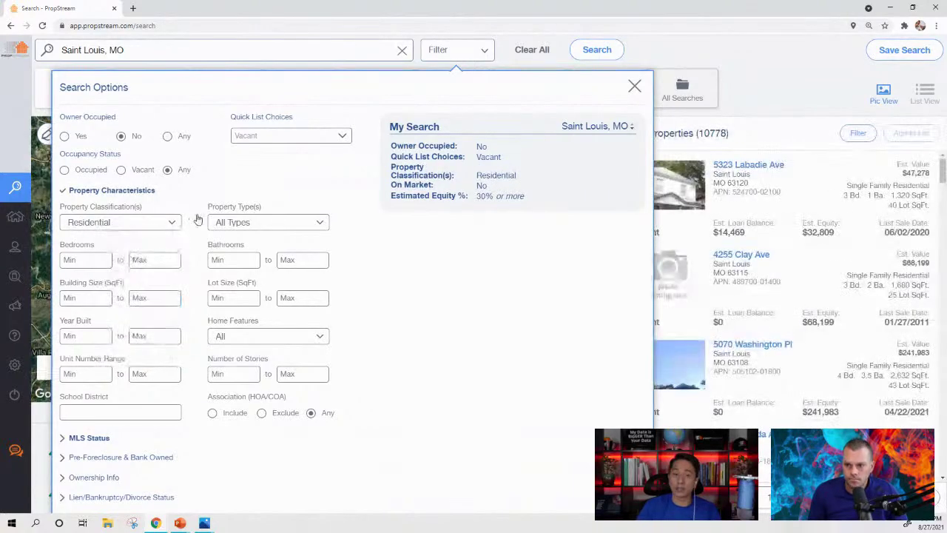
- Include the Single Family, Condo/Townhouse, Multi-Family 2-4 and Multi-Family 5+ property types in the search
left_click(271, 224)
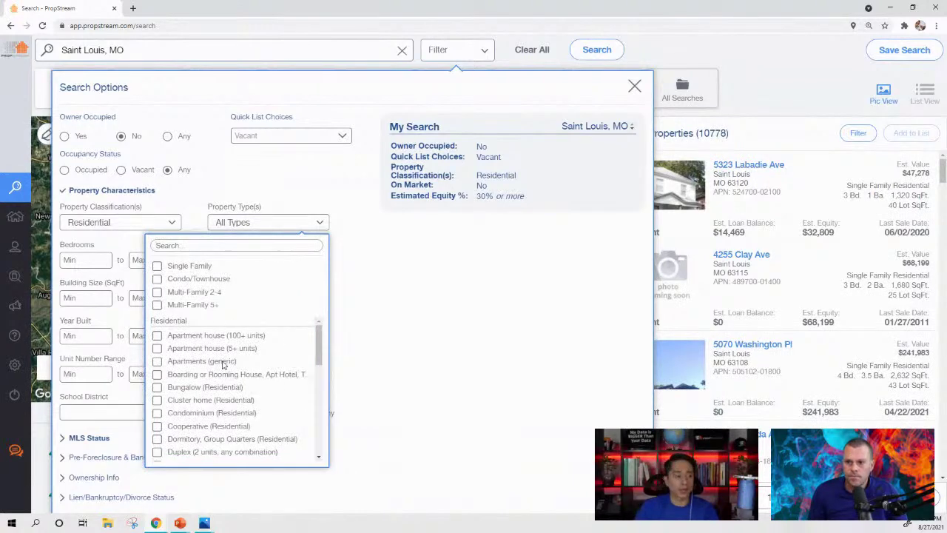
scroll(211, 370, "down", 5)
scroll(201, 389, "up", 3)
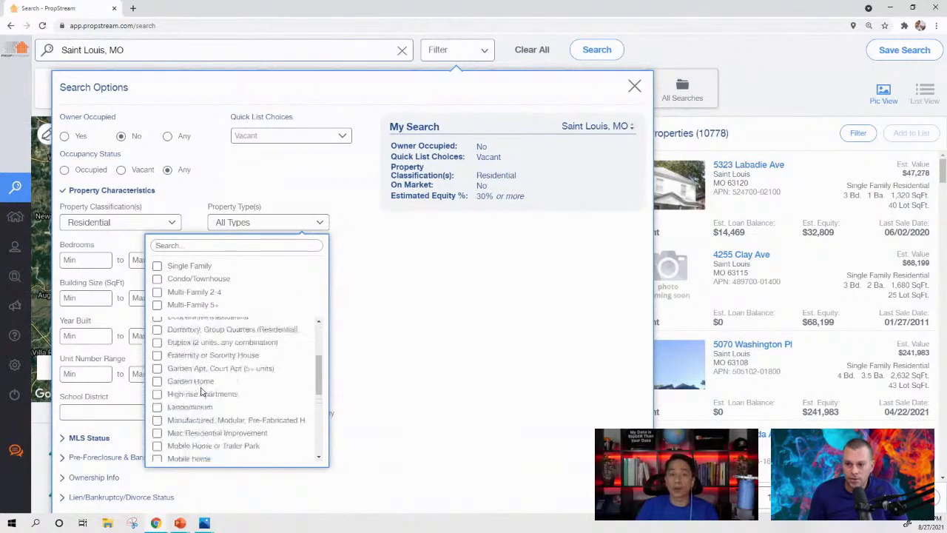
scroll(201, 385, "down", 8)
scroll(201, 379, "down", 2)
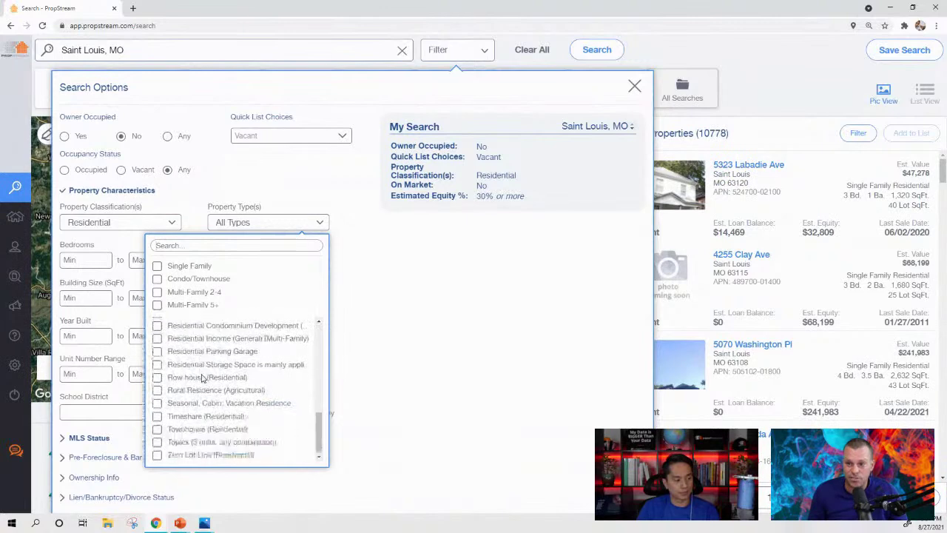
scroll(204, 373, "up", 10)
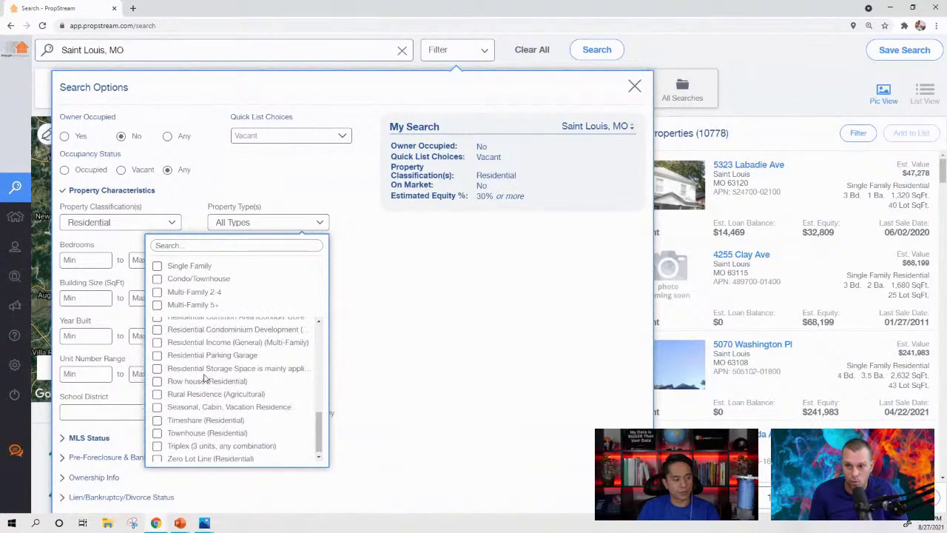
left_click(178, 266)
left_click(181, 280)
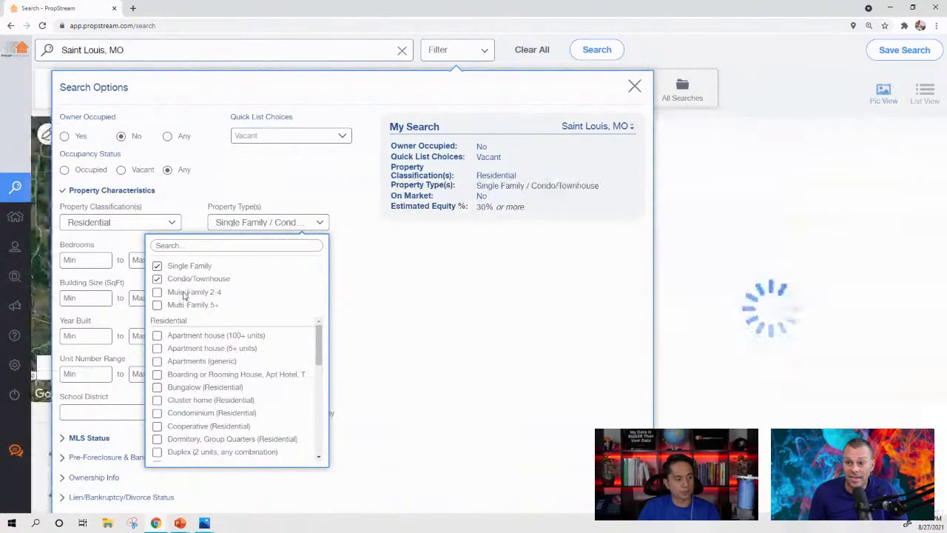
left_click(178, 293)
left_click(183, 305)
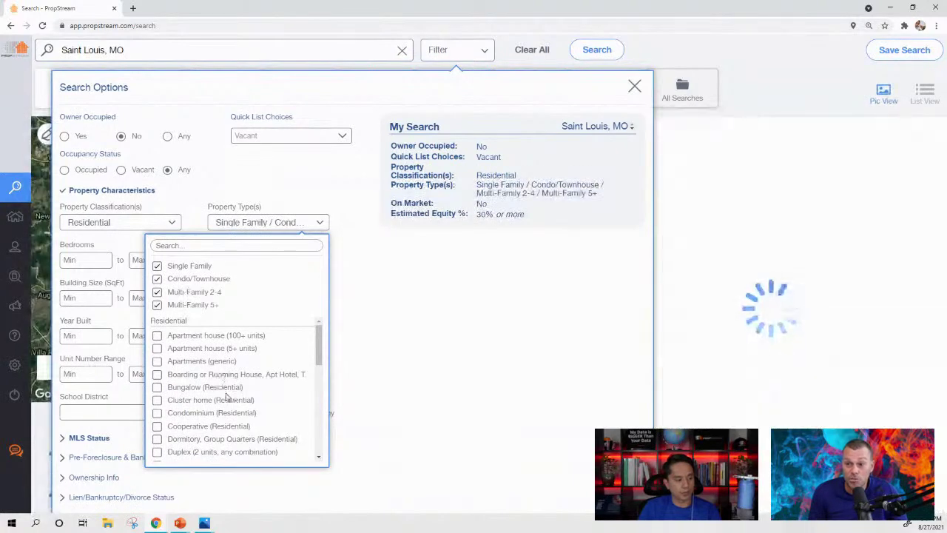
scroll(222, 387, "down", 2)
scroll(231, 350, "up", 2)
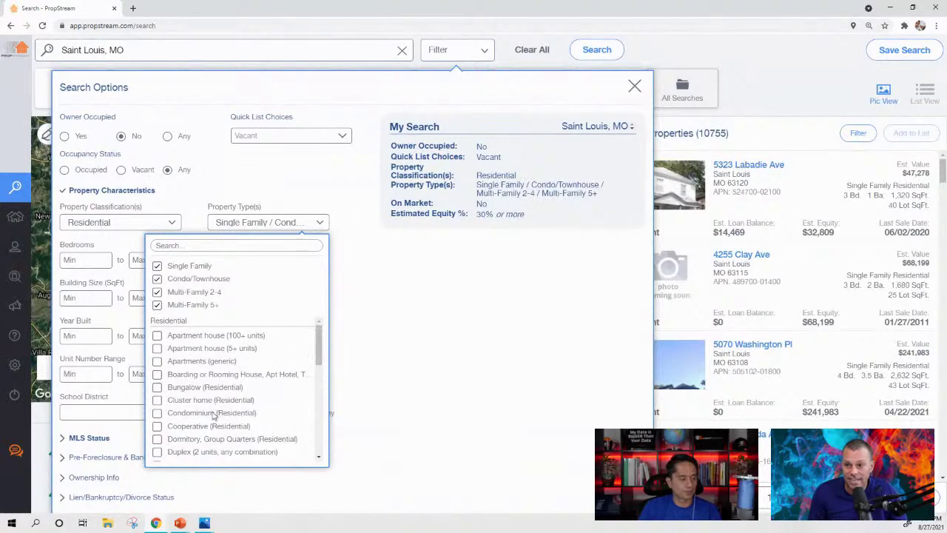
left_click_drag(320, 345, 321, 377)
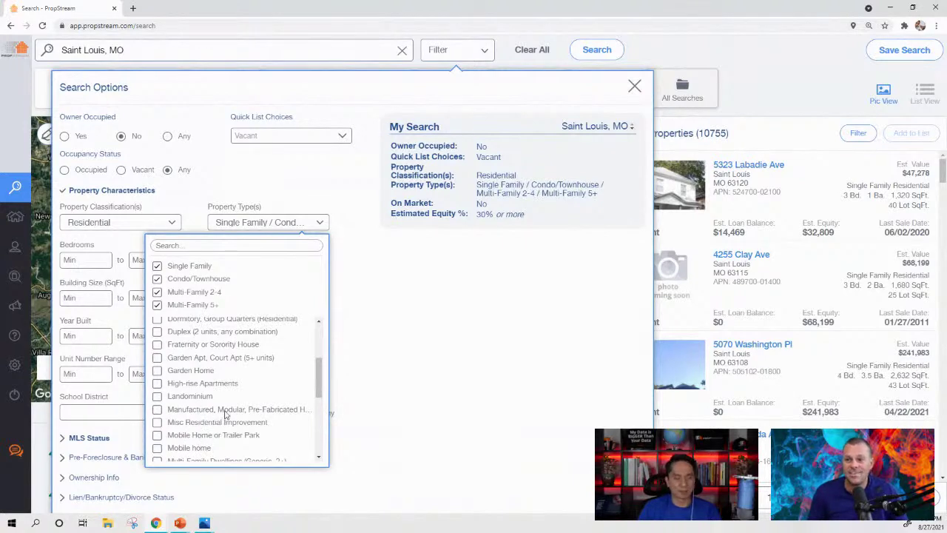
left_click(236, 224)
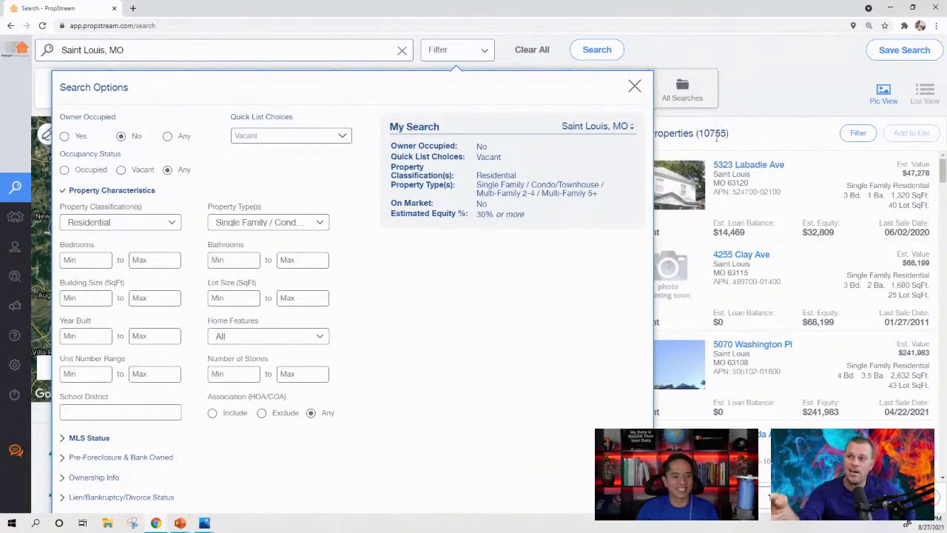
left_click_drag(700, 134, 727, 134)
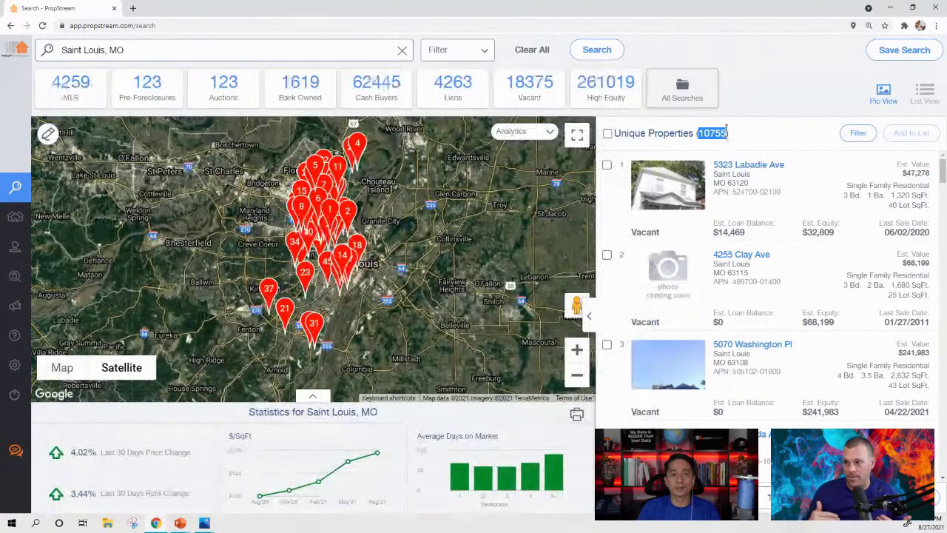
left_click(455, 52)
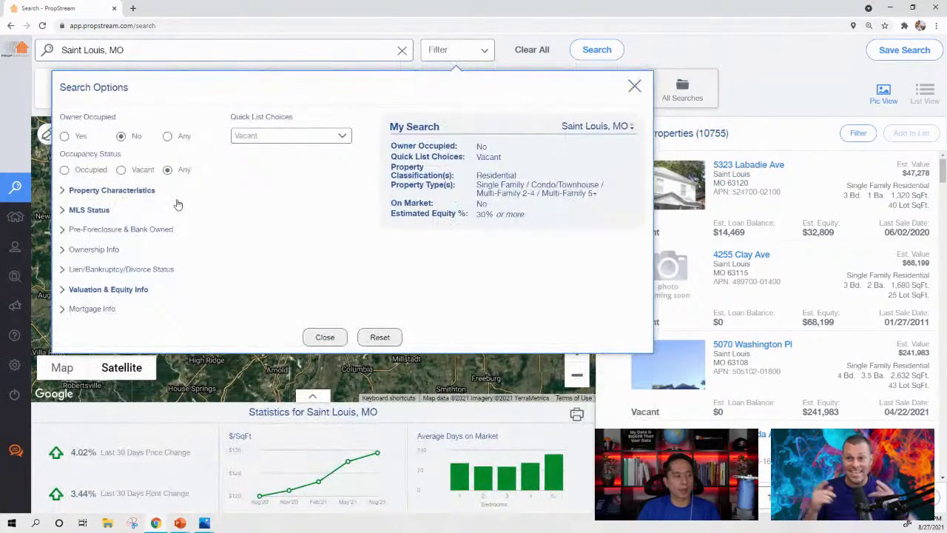
left_click(457, 52)
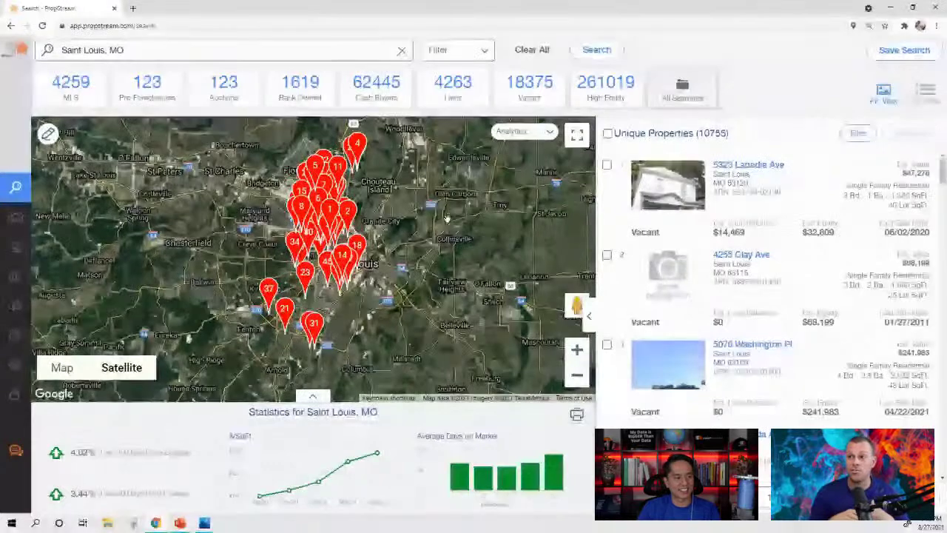
- Set the property characteristics to a minimum of 2 bedrooms and a minimum building size of 750 sq ft
left_click(370, 92)
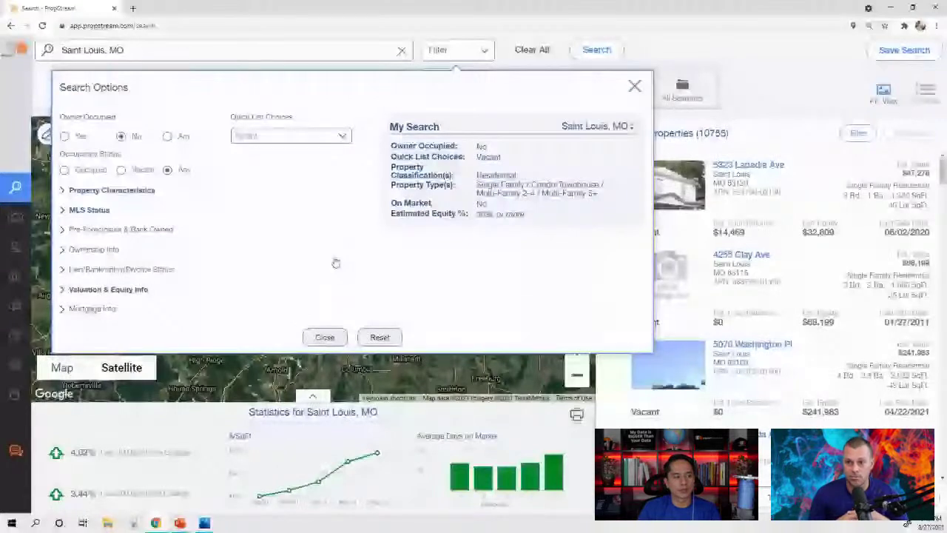
left_click(111, 190)
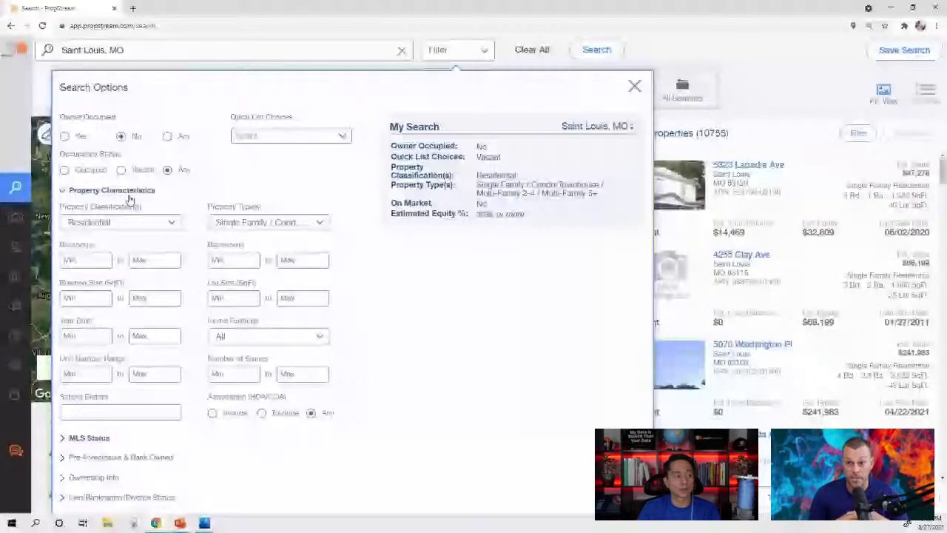
left_click(78, 265)
type("2")
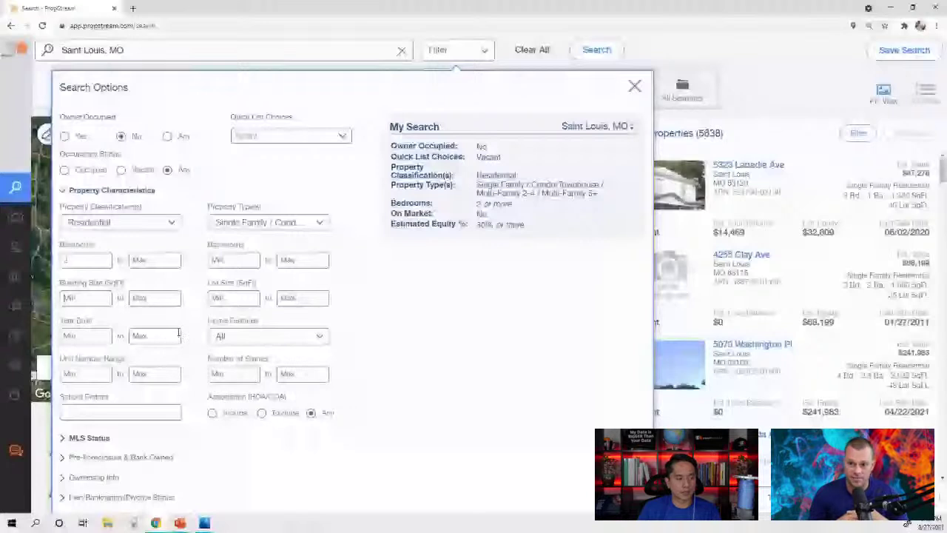
type("750")
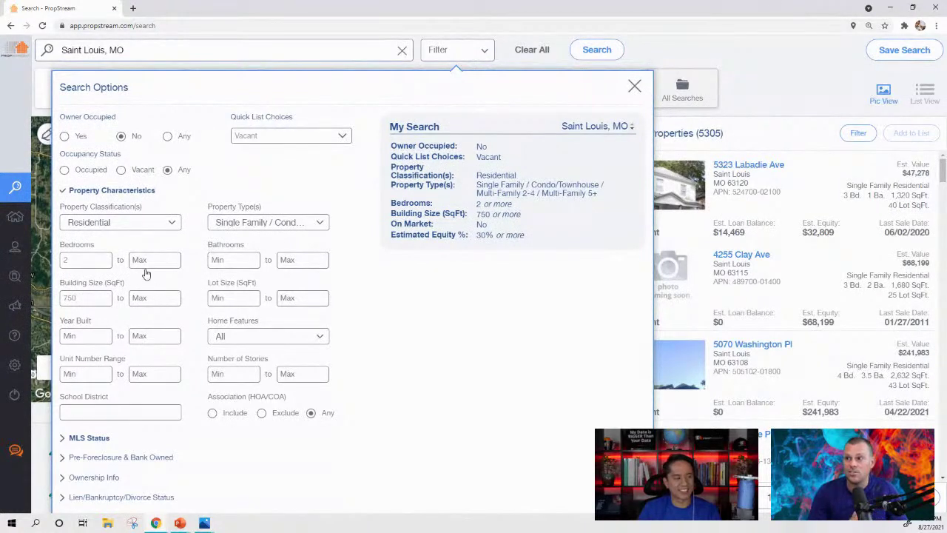
- Check the unique property count, reopen the search filters and review the quick list choices, keeping Vacant selected
double_click(711, 132)
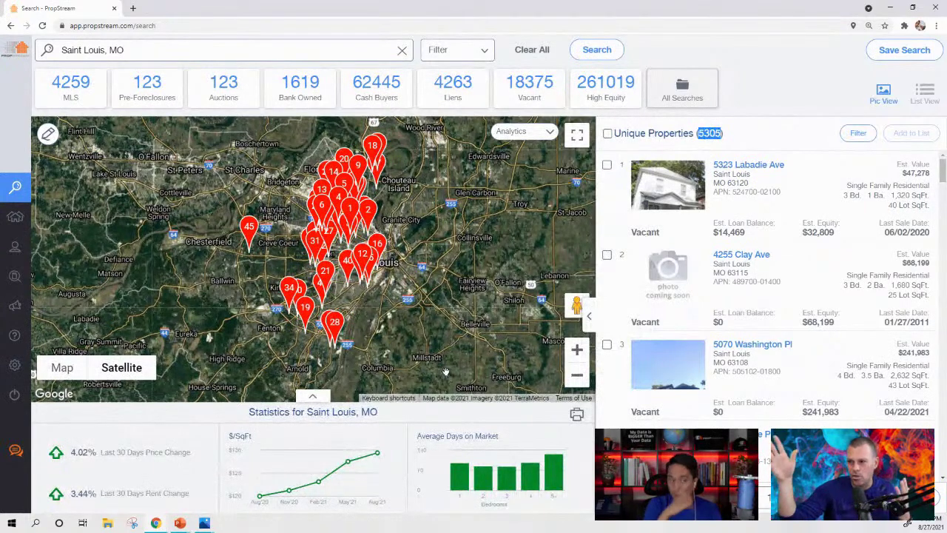
left_click(451, 51)
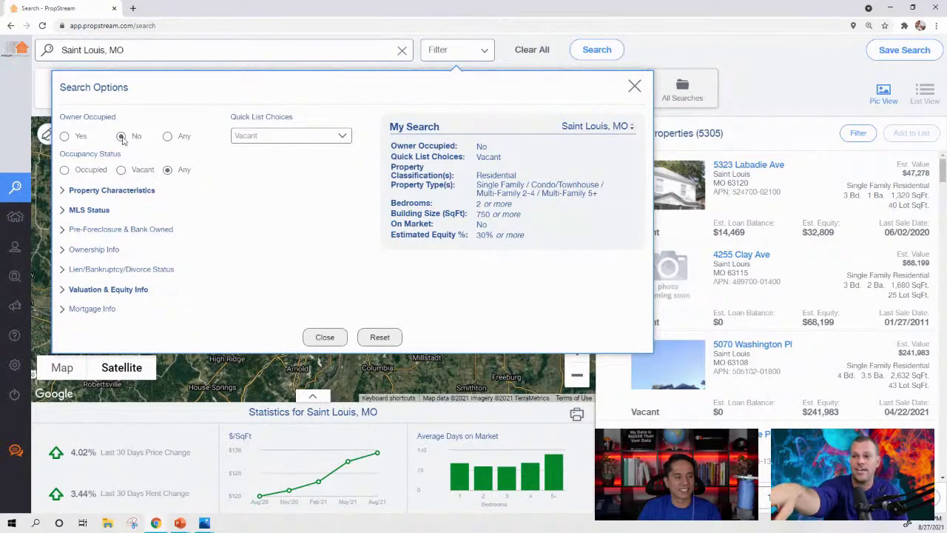
left_click(273, 136)
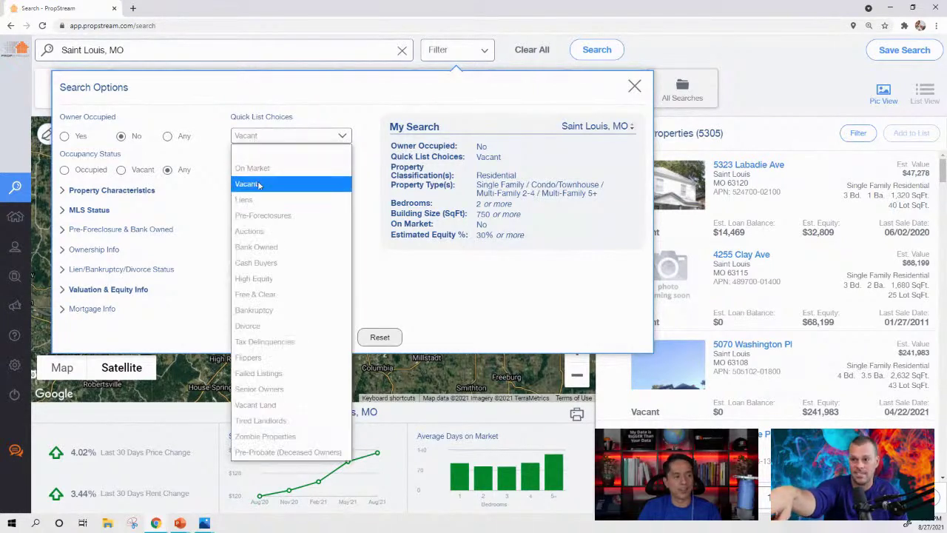
left_click(252, 182)
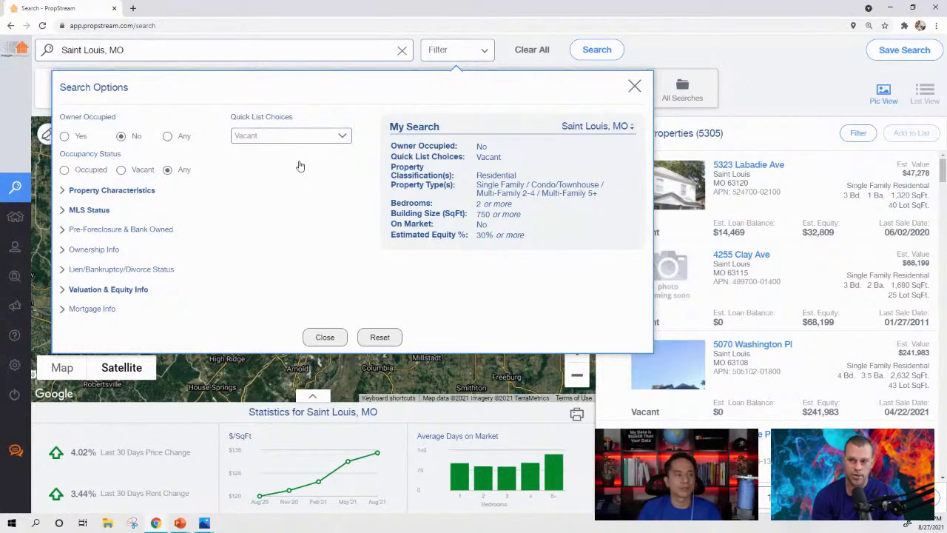
- Clear the quick list choice, try Vacant as the occupancy status instead, and reset the occupancy status to Any
left_click(247, 140)
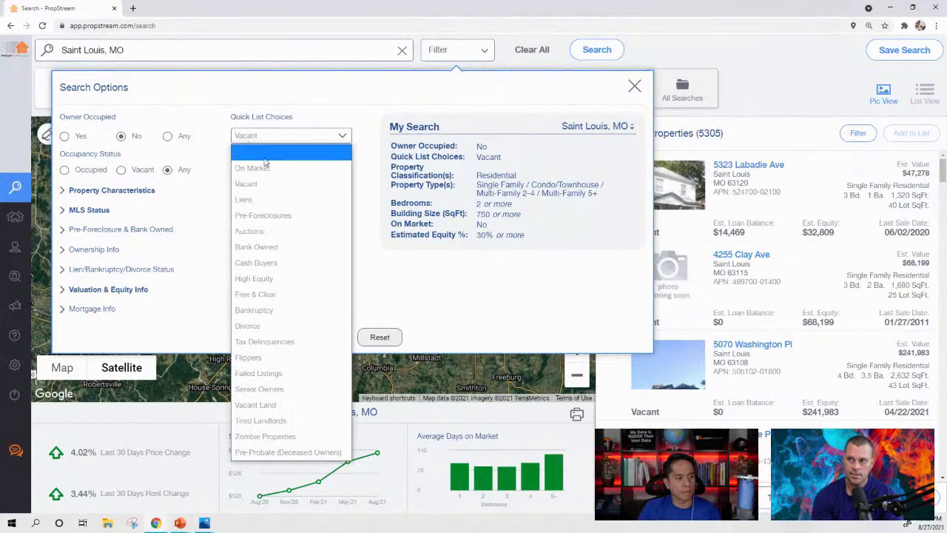
left_click(264, 157)
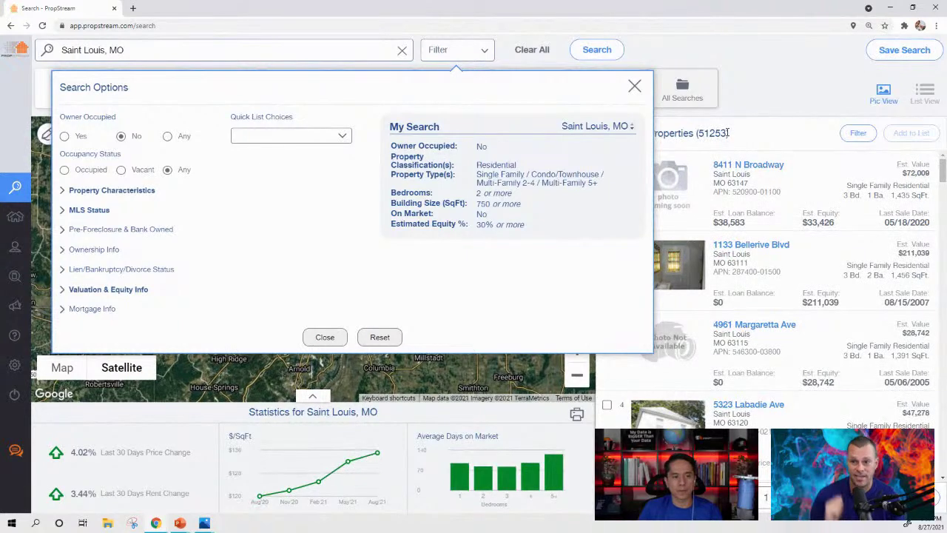
left_click(121, 170)
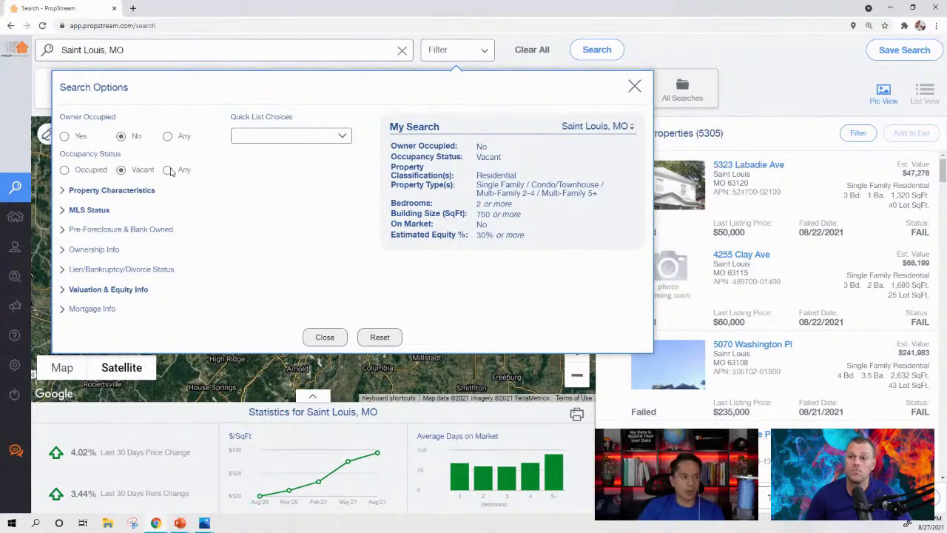
left_click(167, 169)
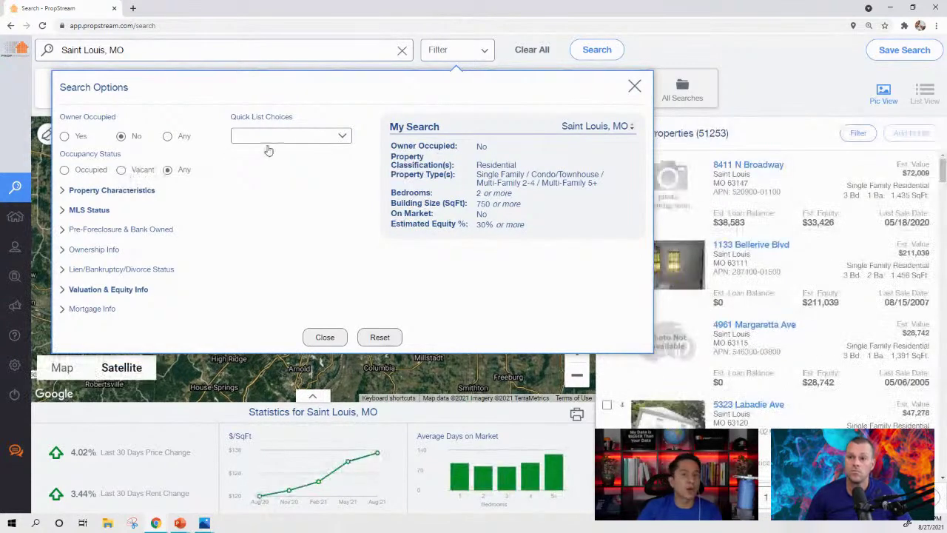
left_click(274, 137)
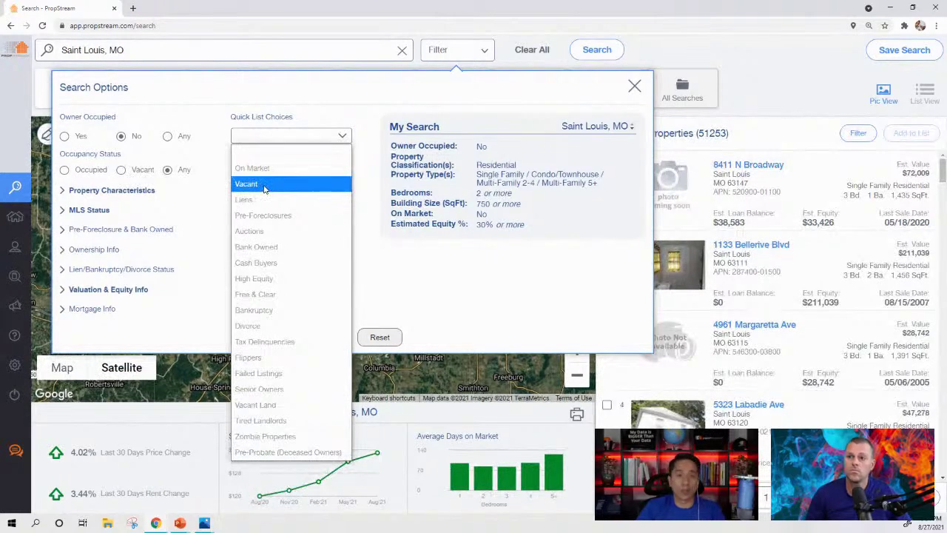
left_click(265, 155)
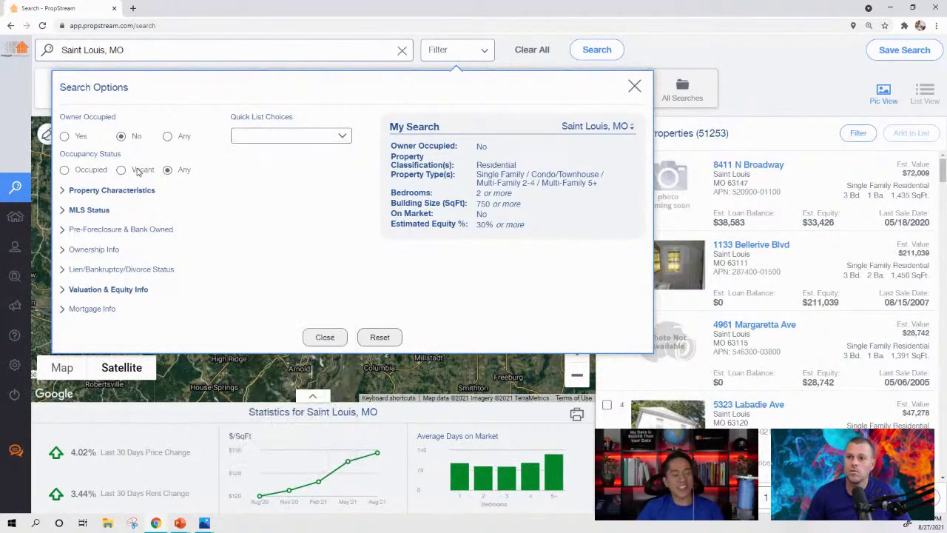
- Choose the Senior Owners quick list, combine it with the Vacant occupancy status, and reset that status to Any
left_click(283, 138)
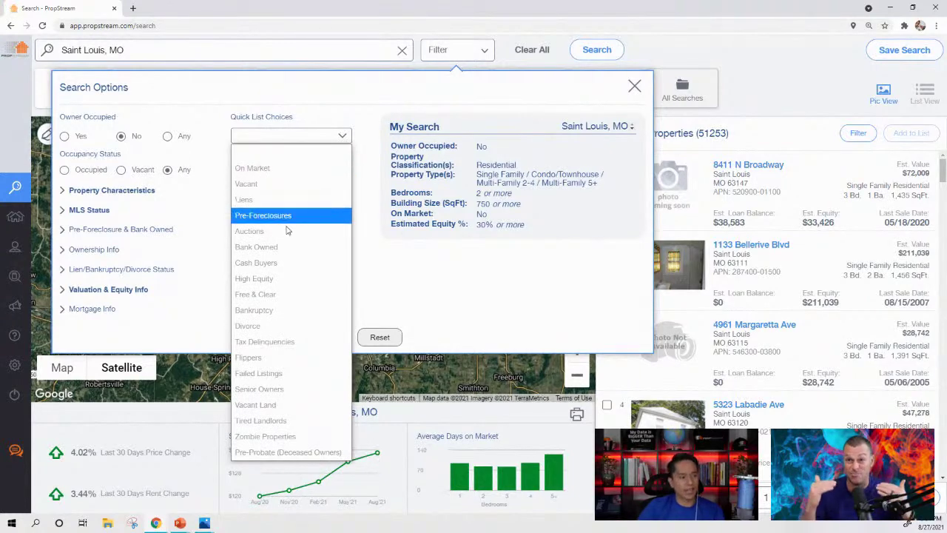
left_click(270, 390)
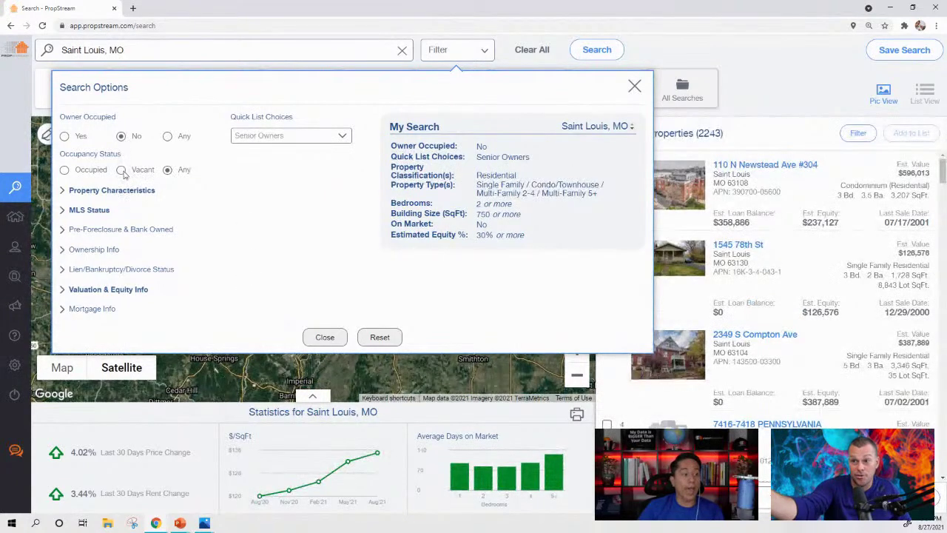
left_click(122, 170)
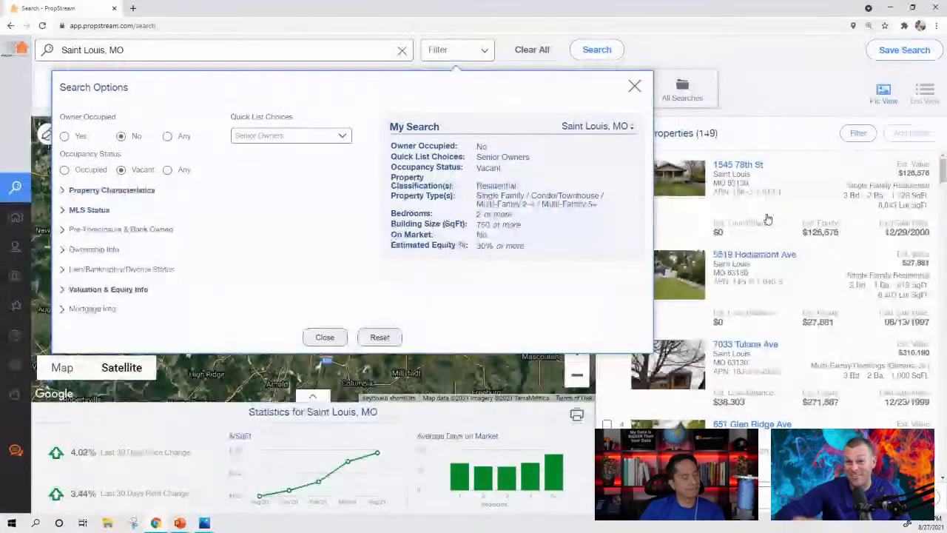
left_click(168, 170)
- Consult the Motivation Chart image, return to PropStream and set the quick list choice to Vacant
left_click(244, 138)
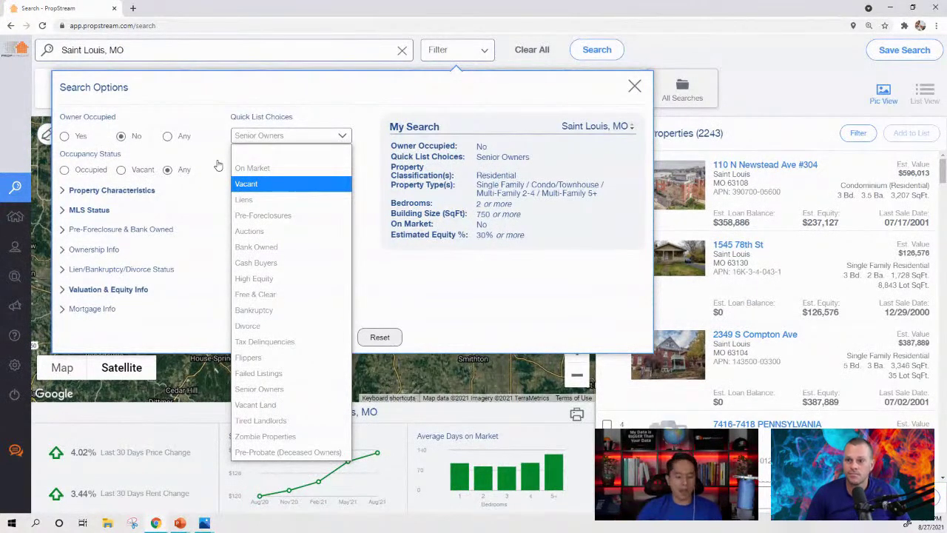
left_click(218, 165)
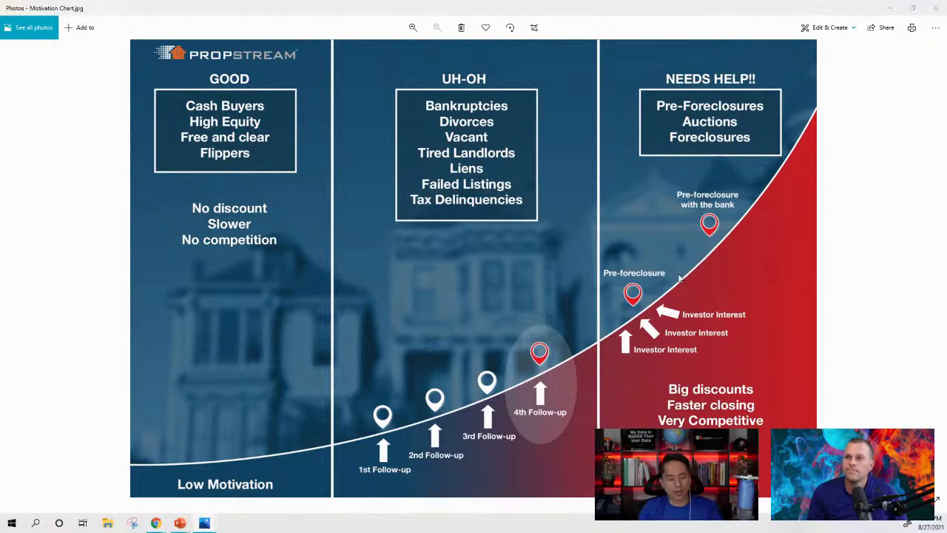
key("alt+Tab")
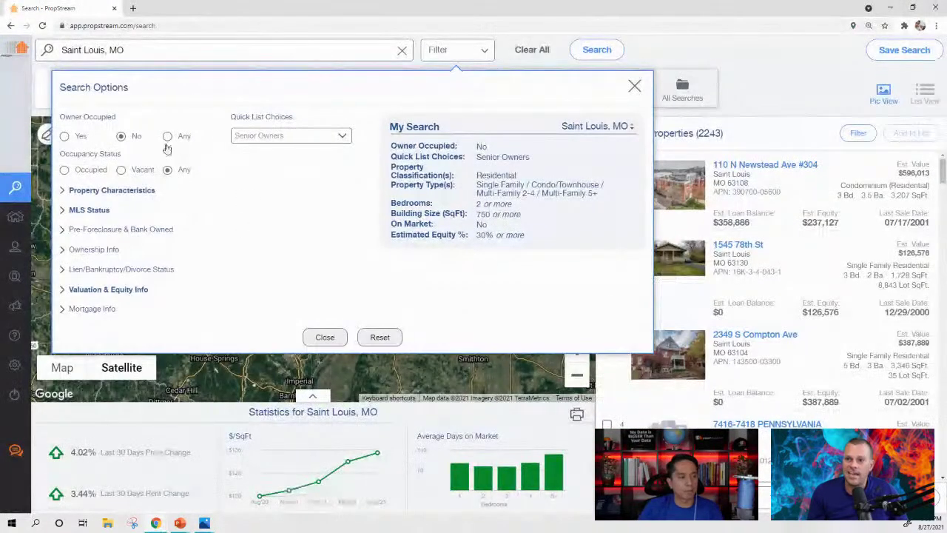
left_click(244, 136)
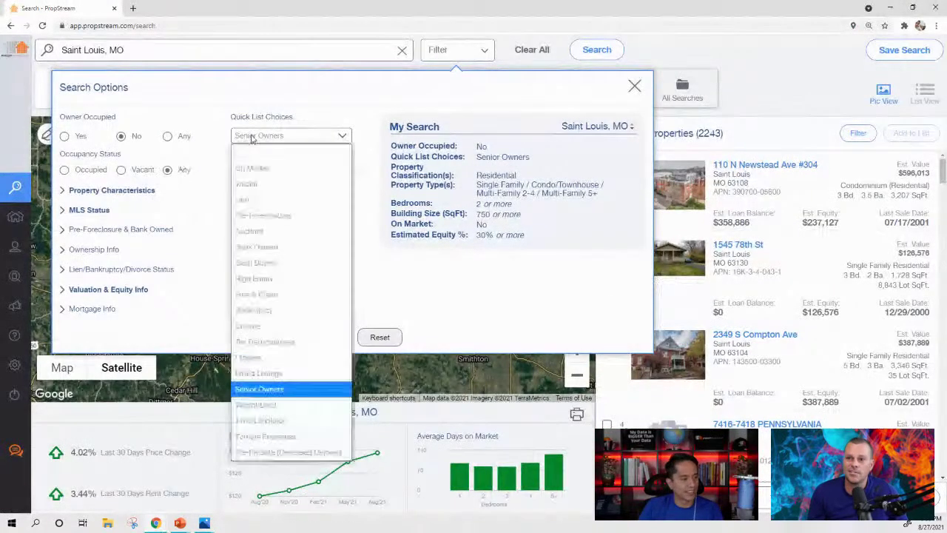
left_click(262, 185)
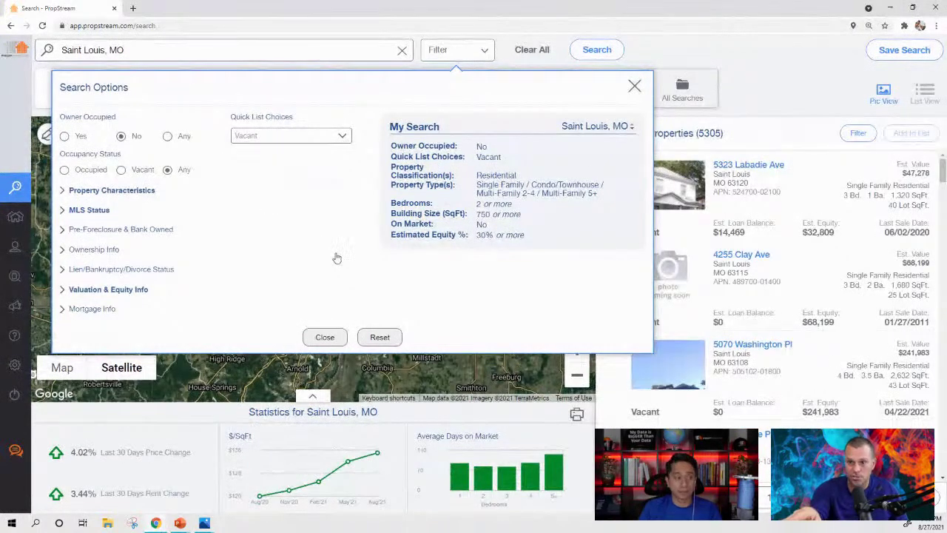
- Review the Pre-Foreclosure & Bank Owned criteria, including the available status options
left_click(99, 231)
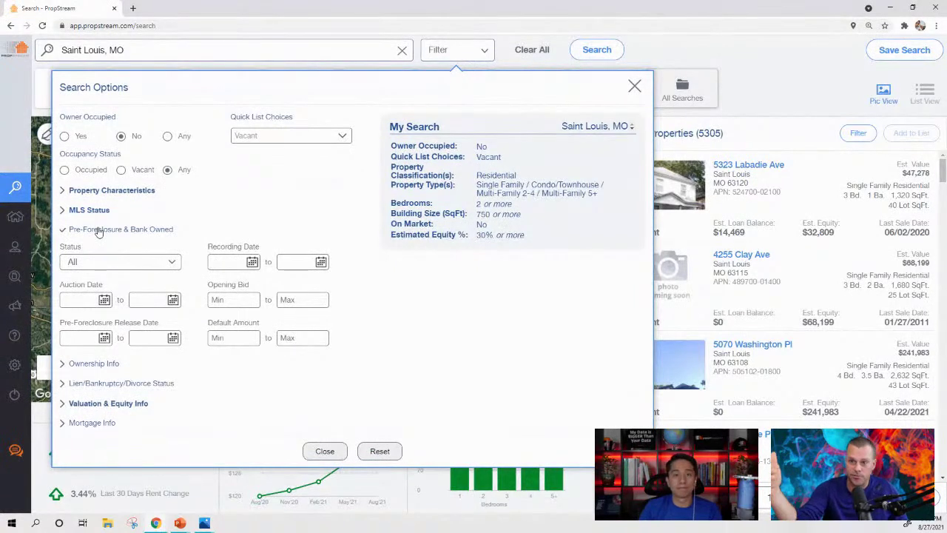
left_click(94, 262)
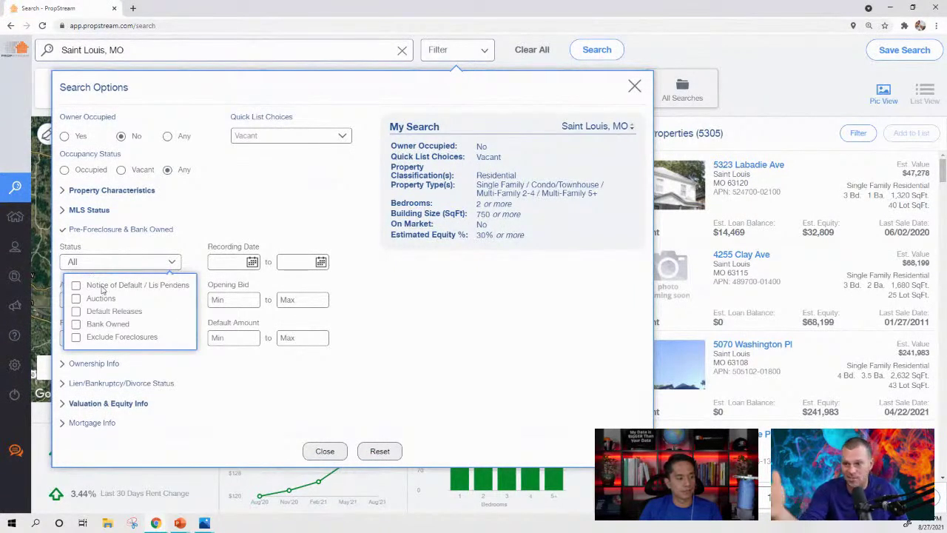
left_click(107, 266)
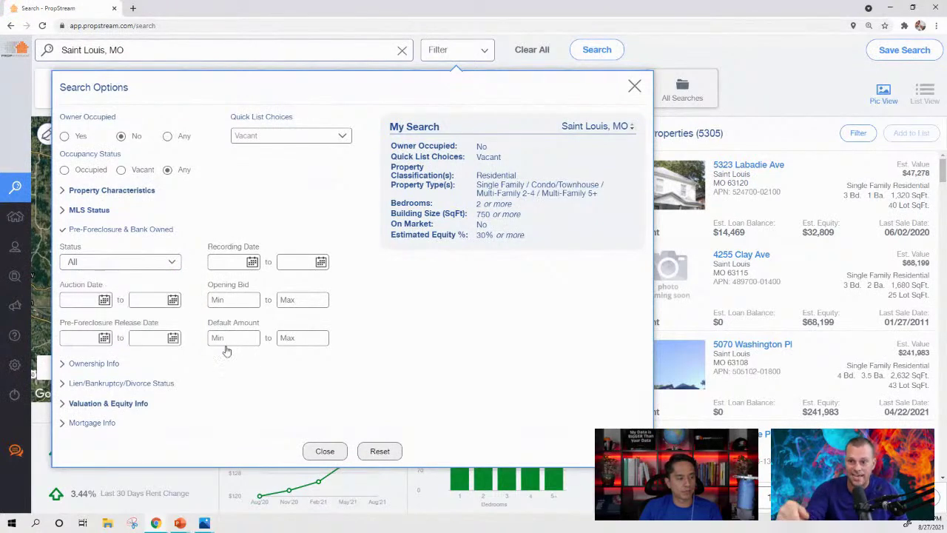
left_click(105, 229)
- Set the minimum years of ownership to 15 in the ownership criteria and switch to the Motivation Chart image
left_click(103, 251)
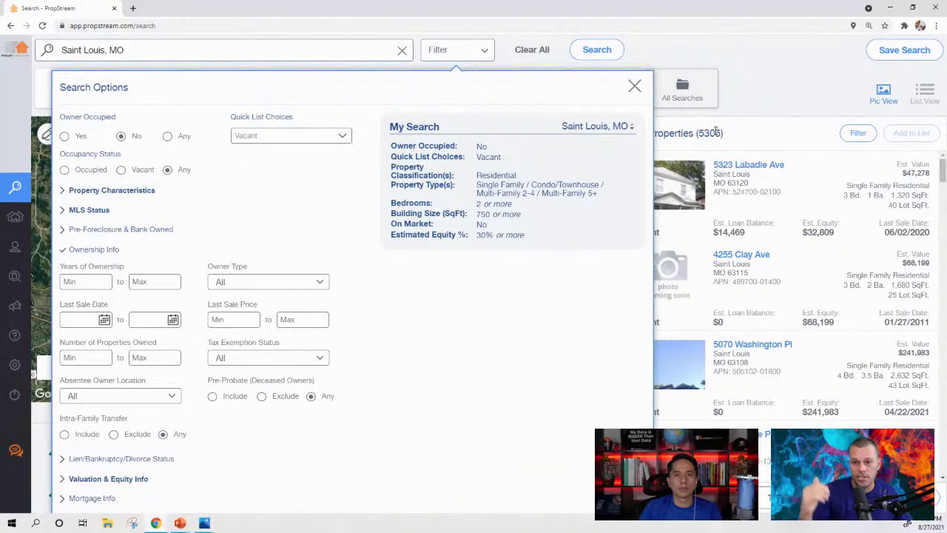
left_click(104, 281)
type("15")
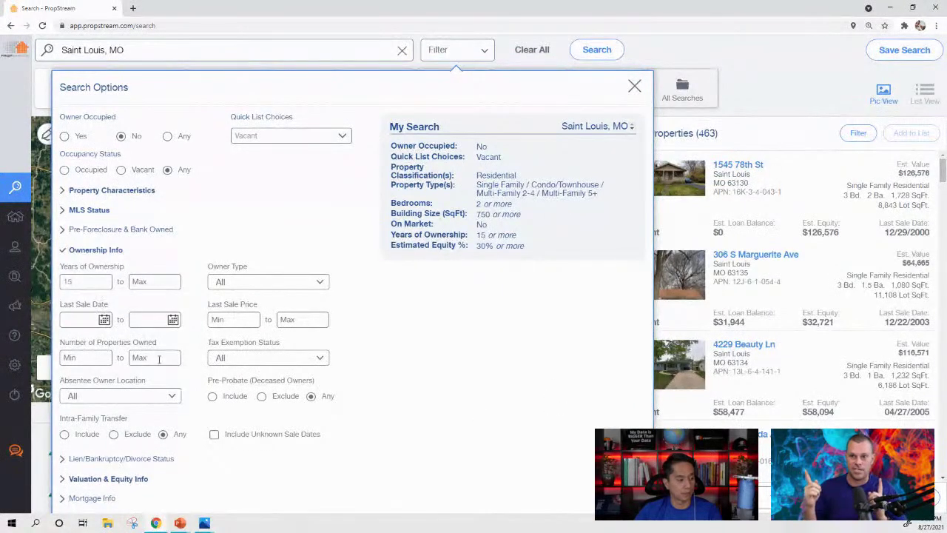
key("alt+Tab")
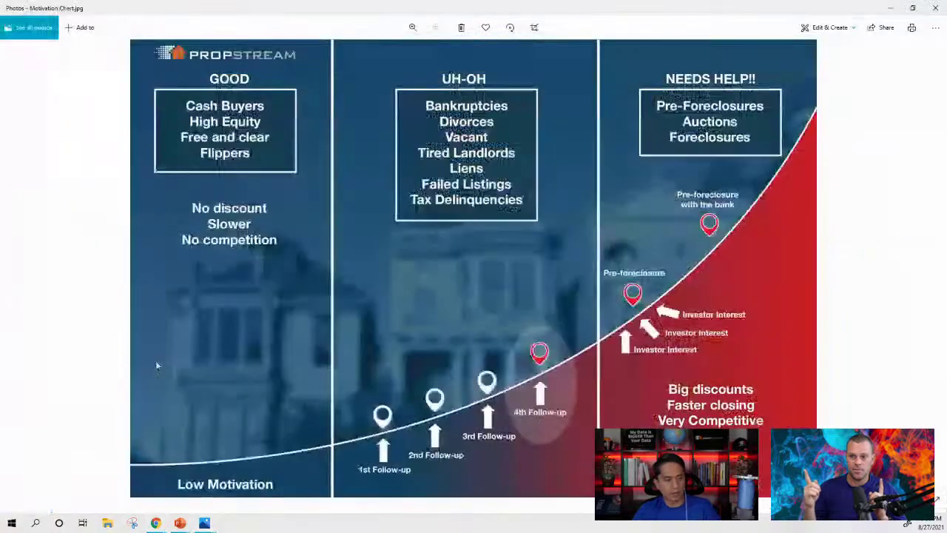
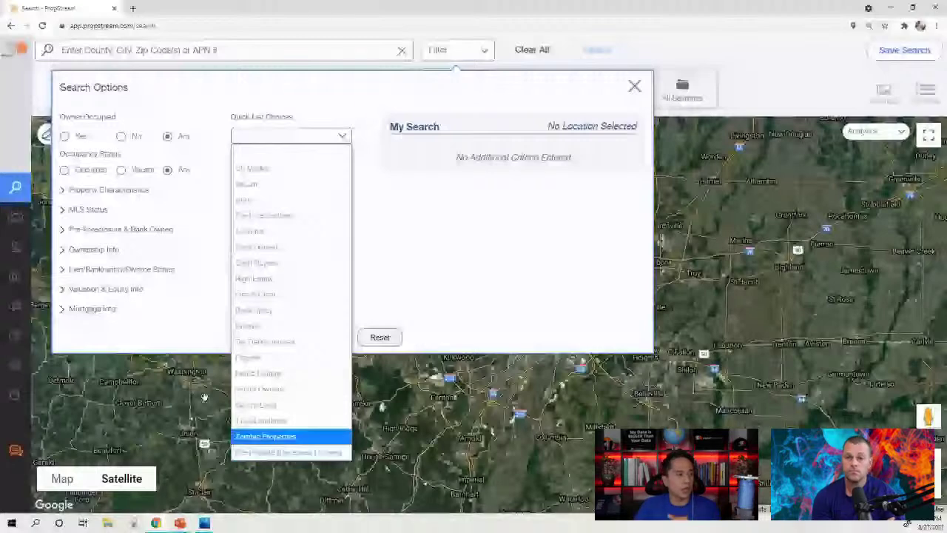
- Start a new search for Saint Louis, MO and apply the Pre-Probate (Deceased Owners) quick list
left_click(204, 50)
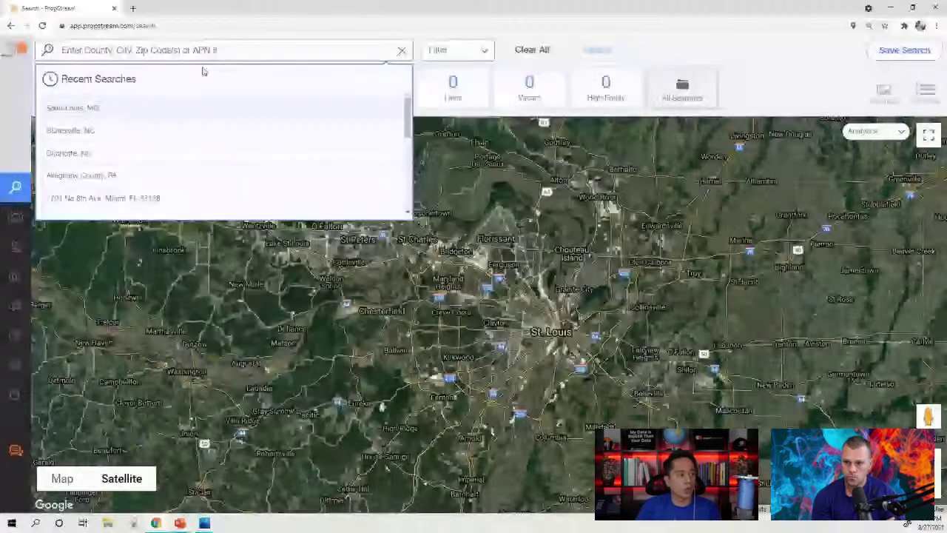
left_click(147, 107)
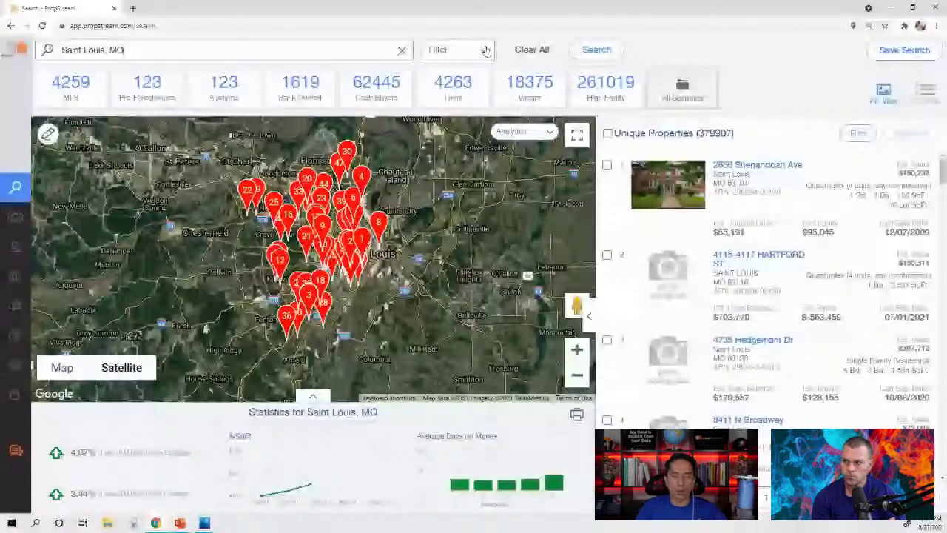
left_click(486, 50)
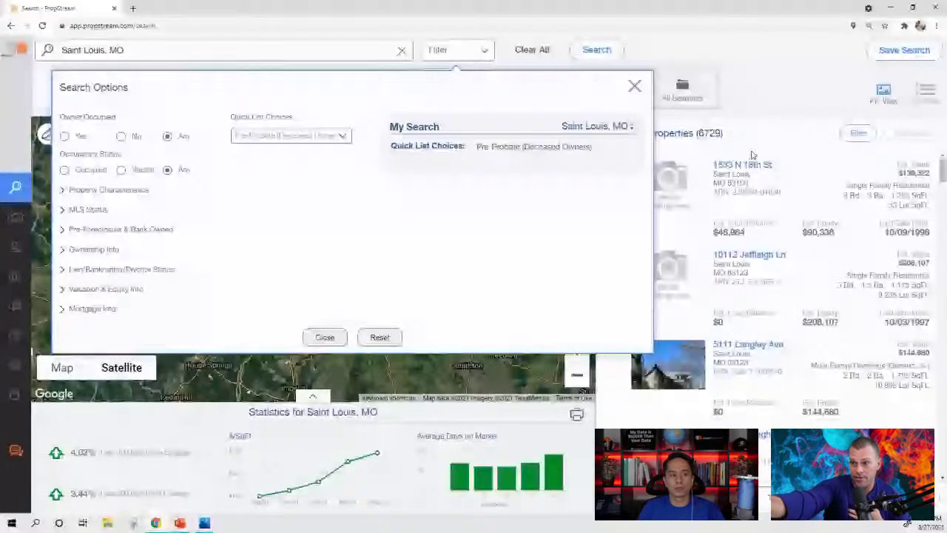
- Remove the quick list choice from the search and highlight the unfiltered unique property count
left_click(447, 56)
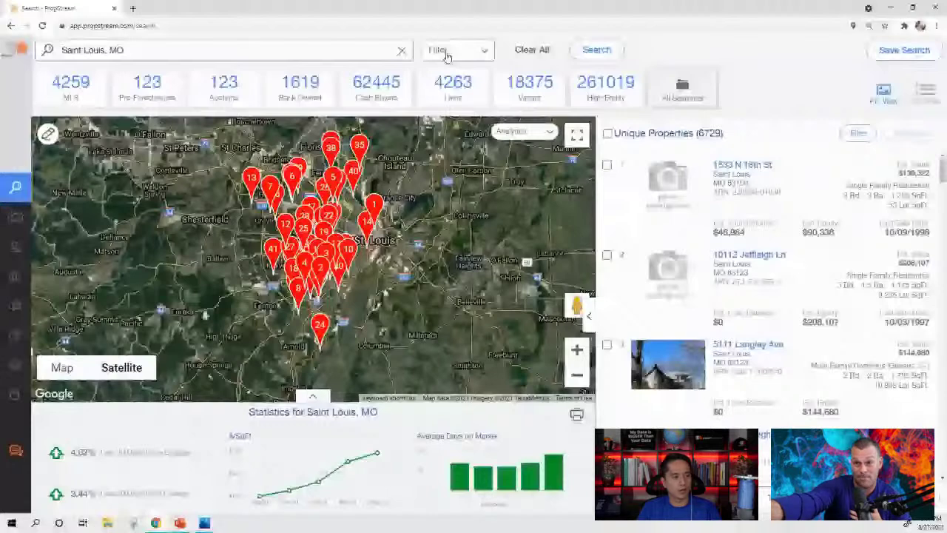
left_click(447, 54)
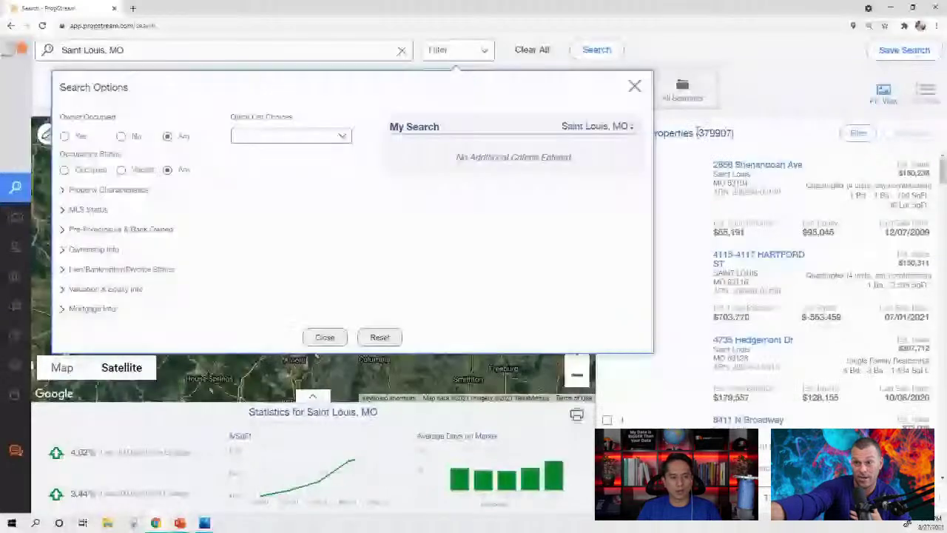
left_click(730, 133)
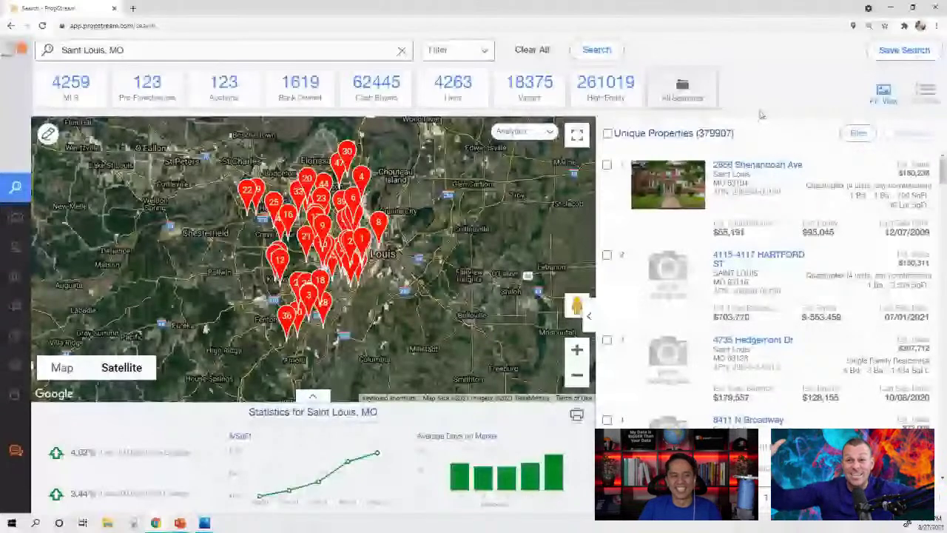
double_click(732, 133)
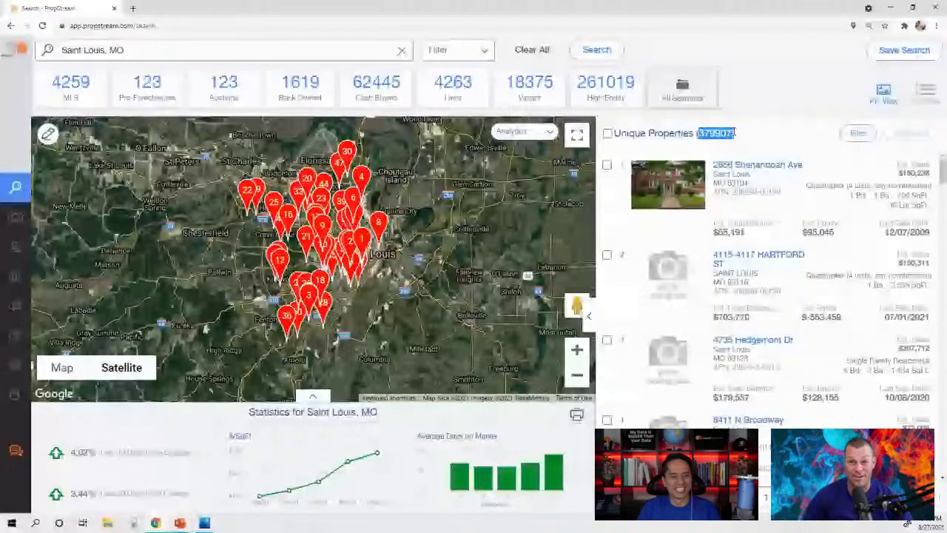
- Reopen the search filters and narrow the unfiltered results to the Pre-Probate (Deceased Owners) quick list
left_click(444, 49)
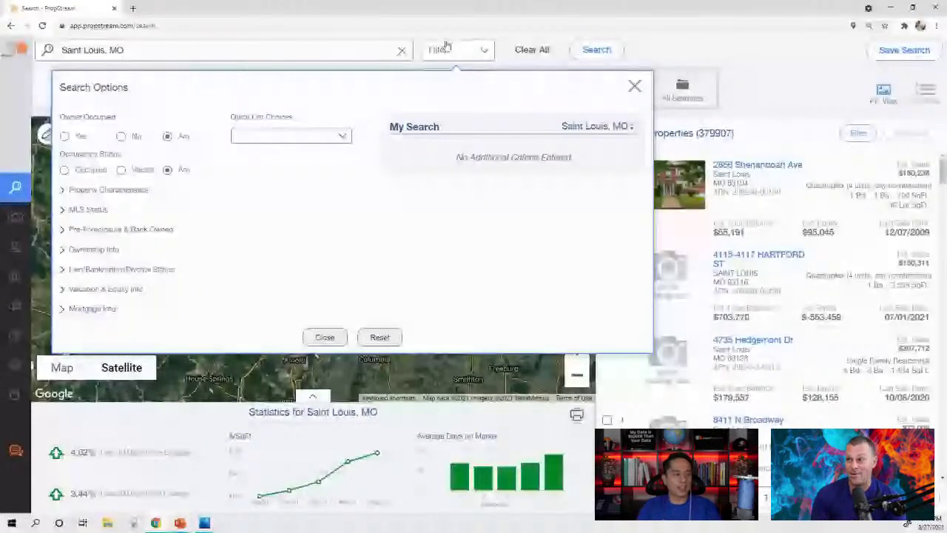
left_click(309, 136)
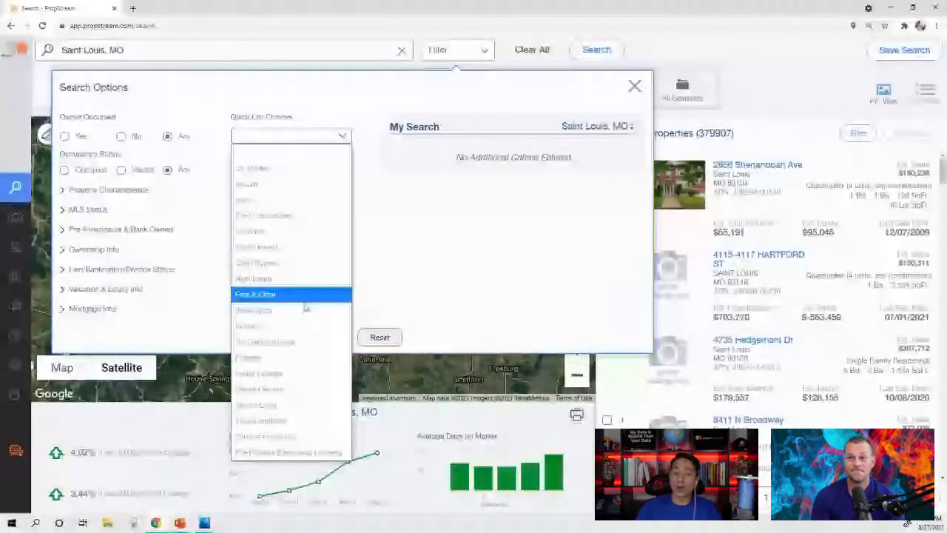
left_click(300, 452)
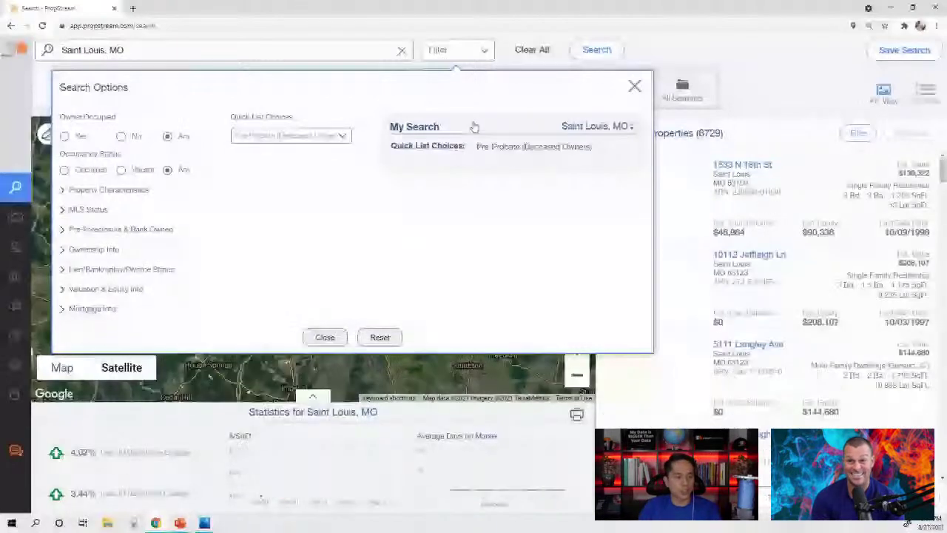
- Inspect the owner name and Deceased Owner entry in the first listed property's details, highlighting both, and return to the results
left_click(458, 59)
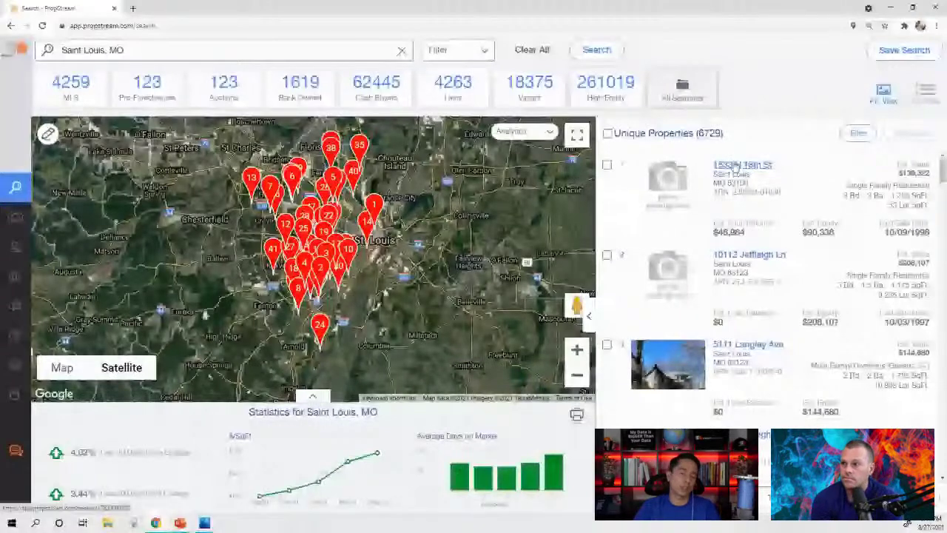
left_click(742, 164)
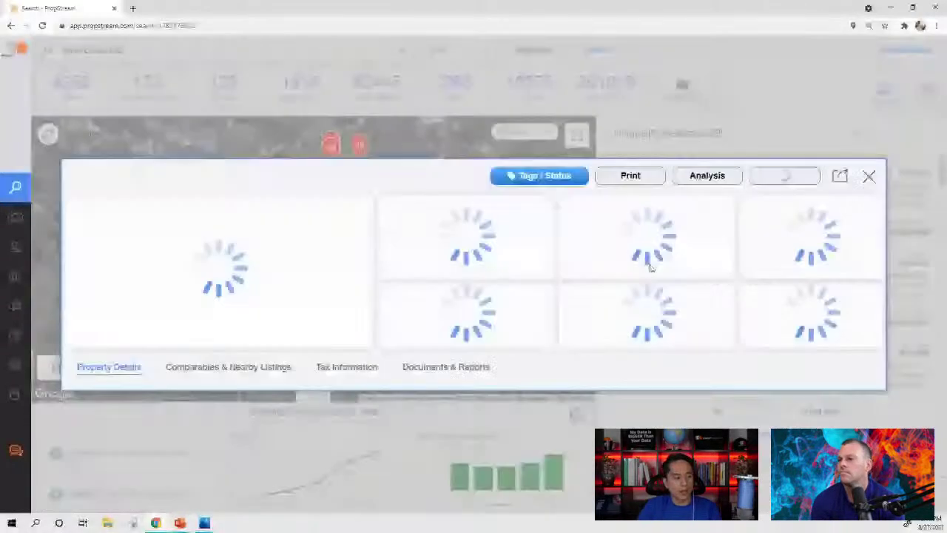
left_click_drag(112, 361, 75, 345)
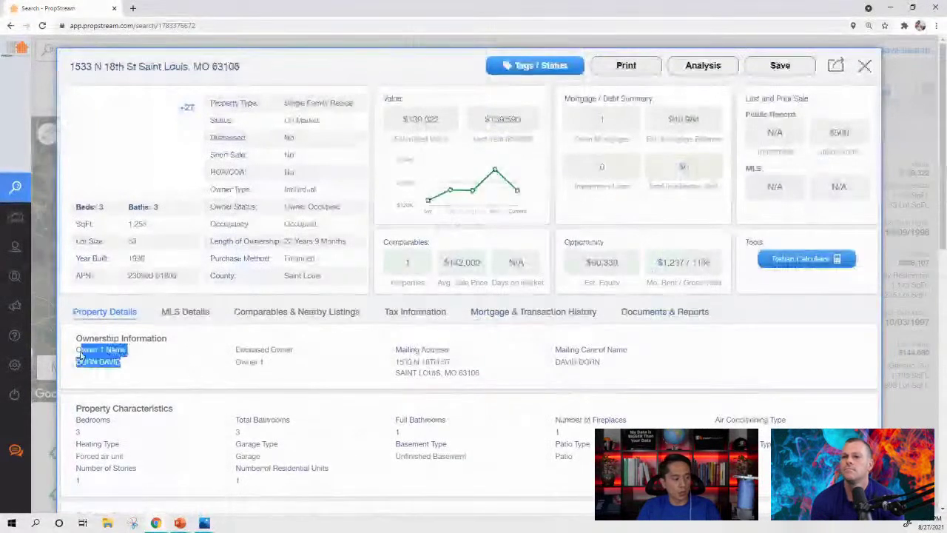
left_click_drag(276, 372, 236, 357)
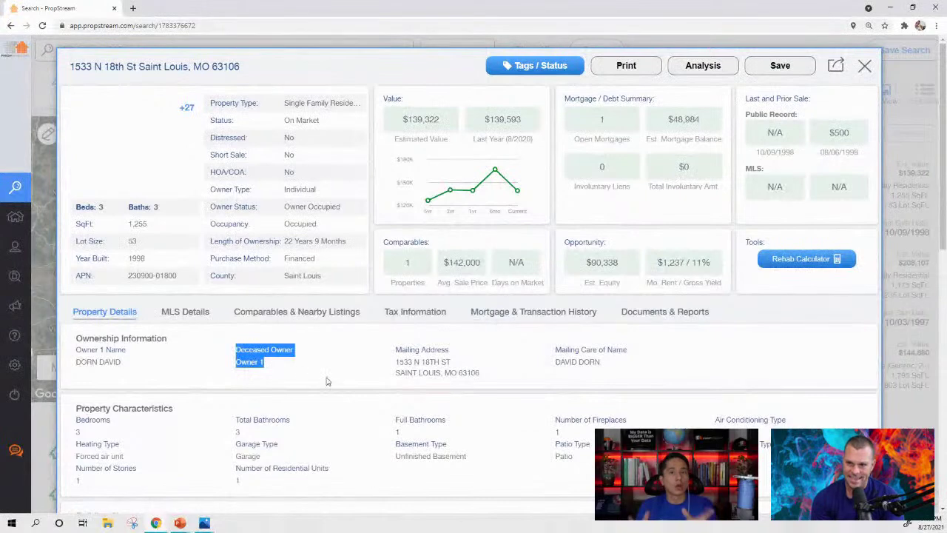
left_click(864, 66)
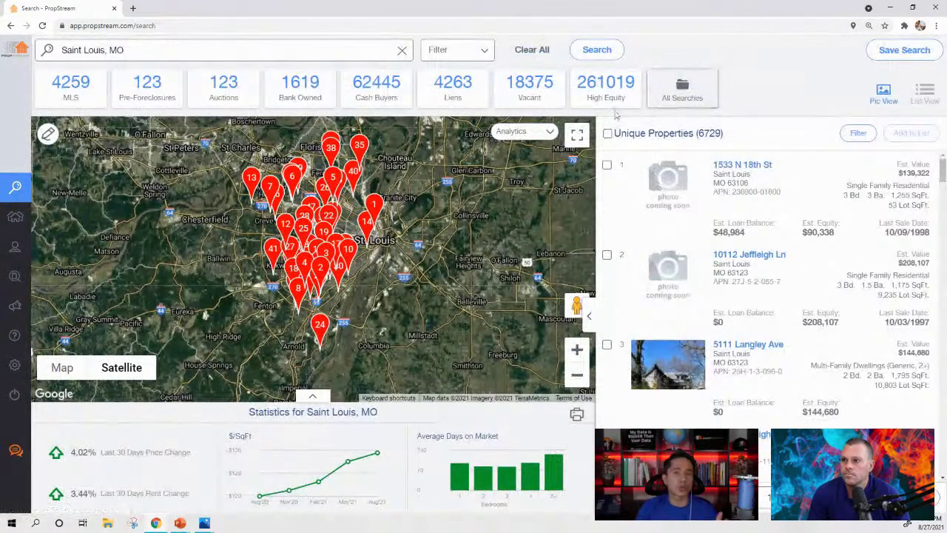
- Restrict the pre-probate search to off-market properties by setting On Market to No in the MLS status criteria
left_click(455, 52)
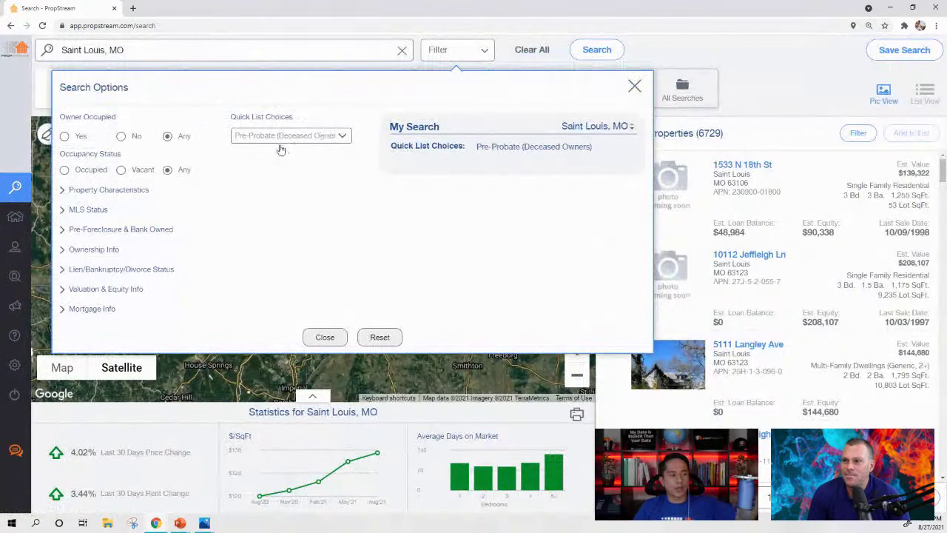
left_click(87, 210)
left_click(259, 243)
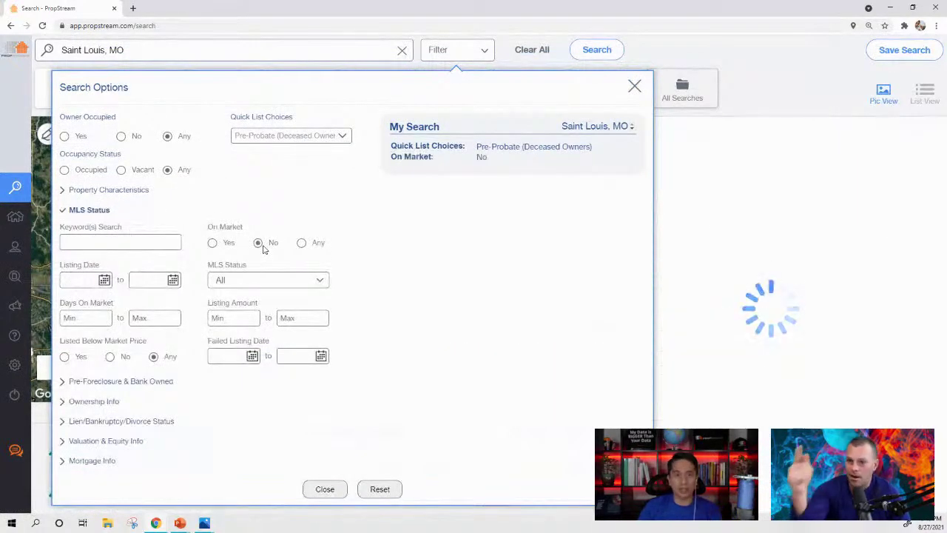
left_click(100, 213)
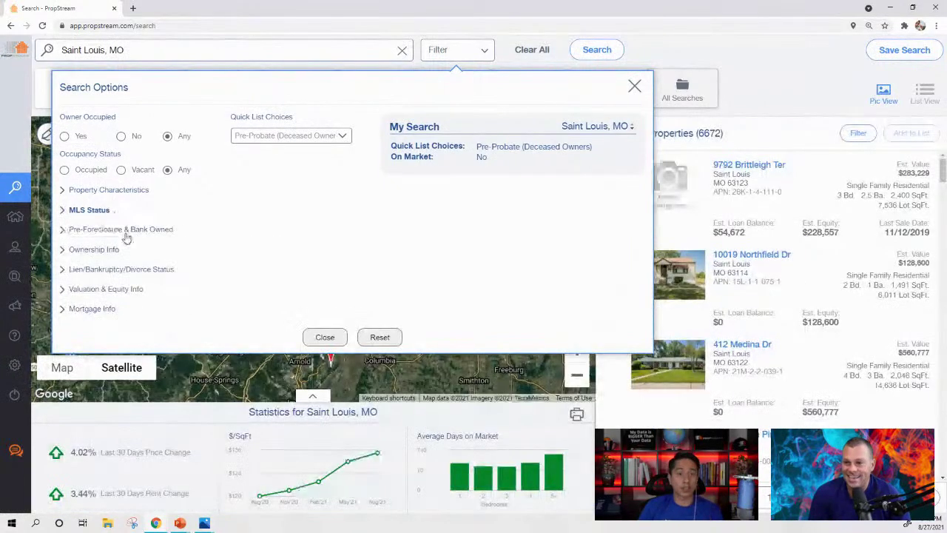
- Set the minimum estimated equity to 30% in the valuation and equity criteria
left_click(91, 289)
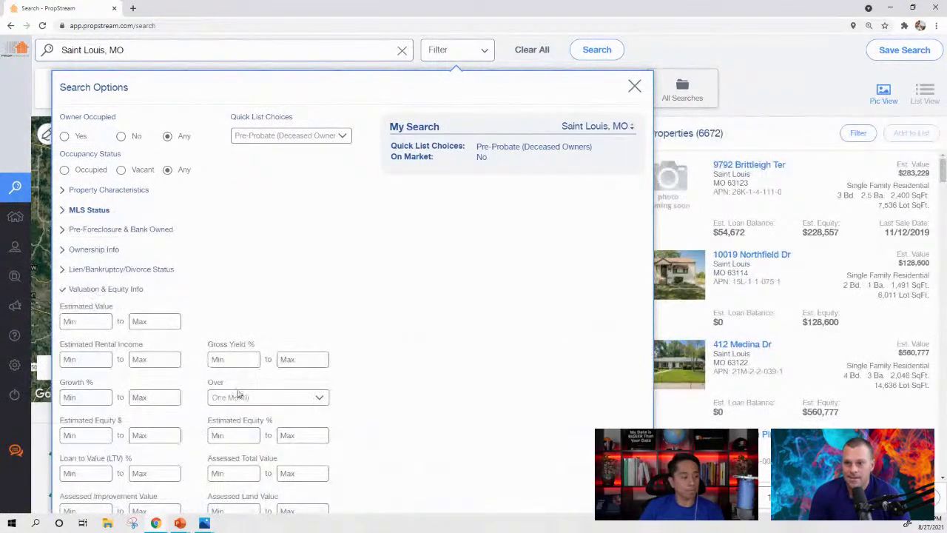
left_click(240, 429)
type("30")
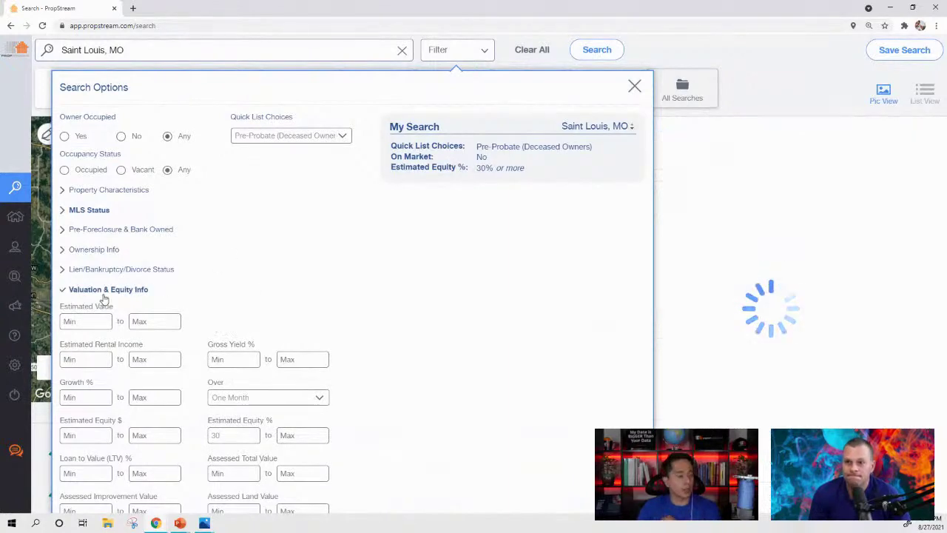
left_click(104, 293)
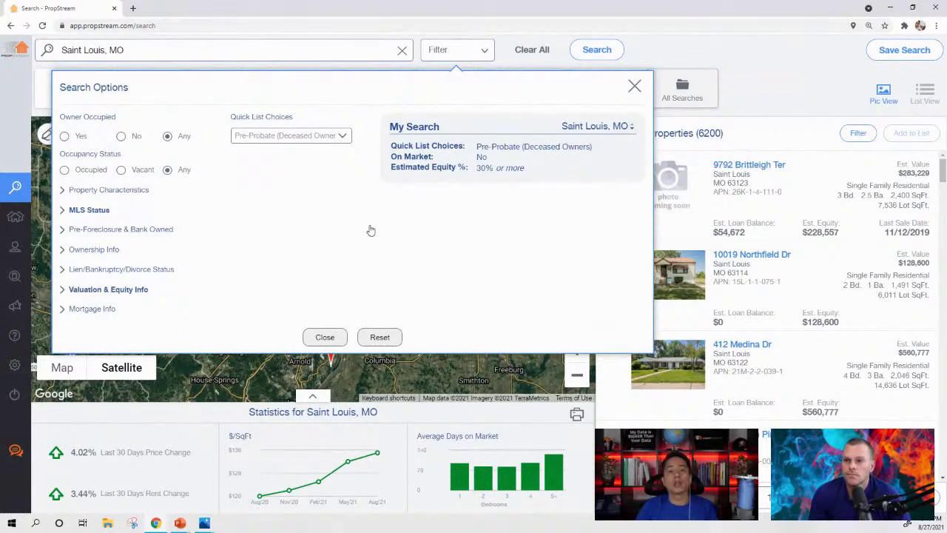
- Set the maximum years of ownership to 5 in the ownership criteria and return to the property results
left_click(87, 252)
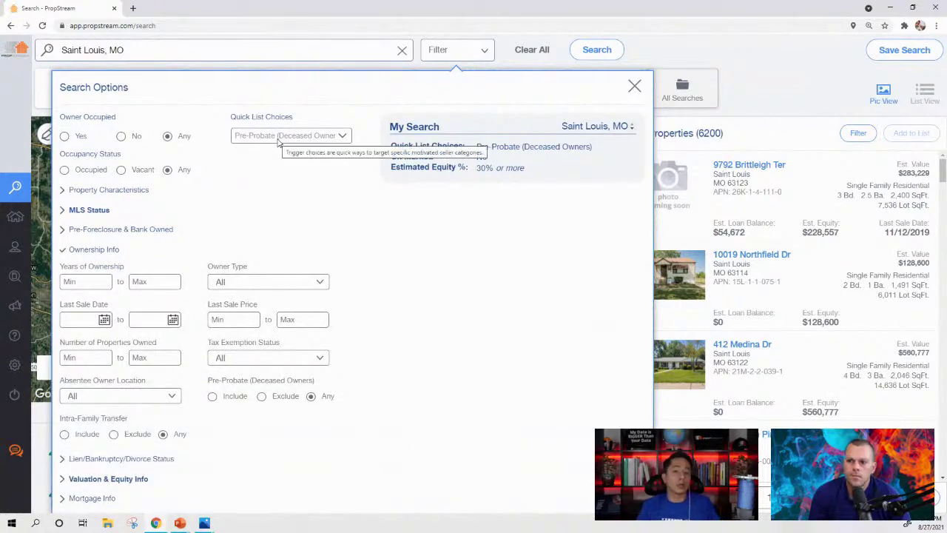
left_click(158, 285)
type("5")
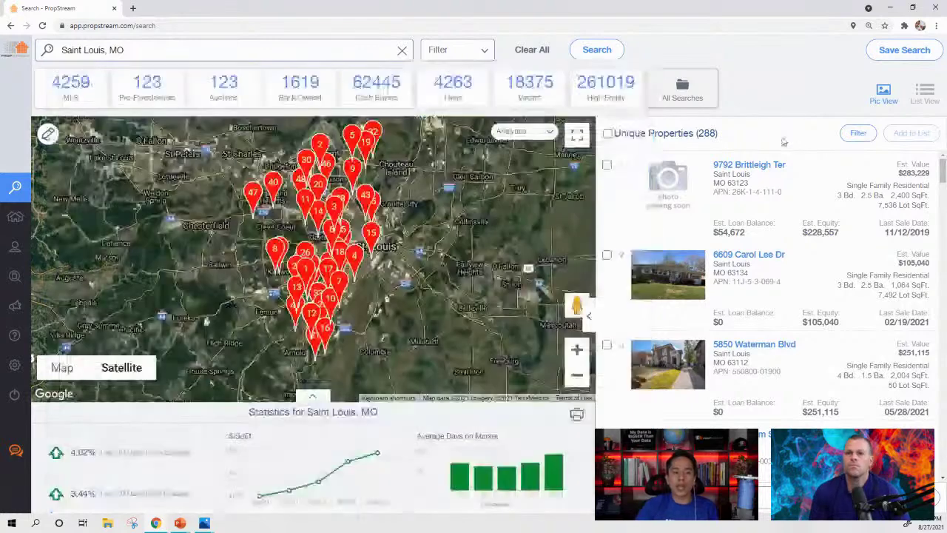
left_click(785, 139)
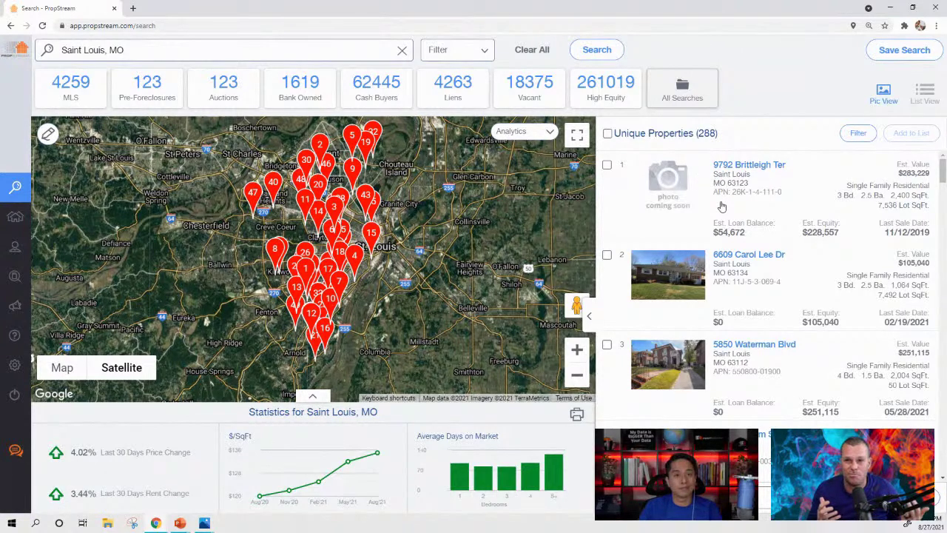
- Limit the number of open mortgages to 1 in the mortgage criteria and return to the property results
left_click(441, 51)
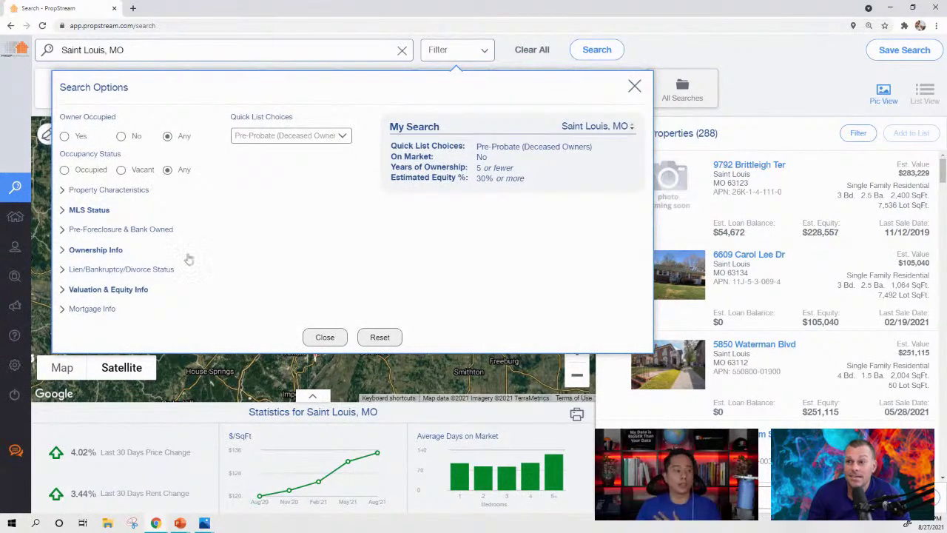
left_click(78, 312)
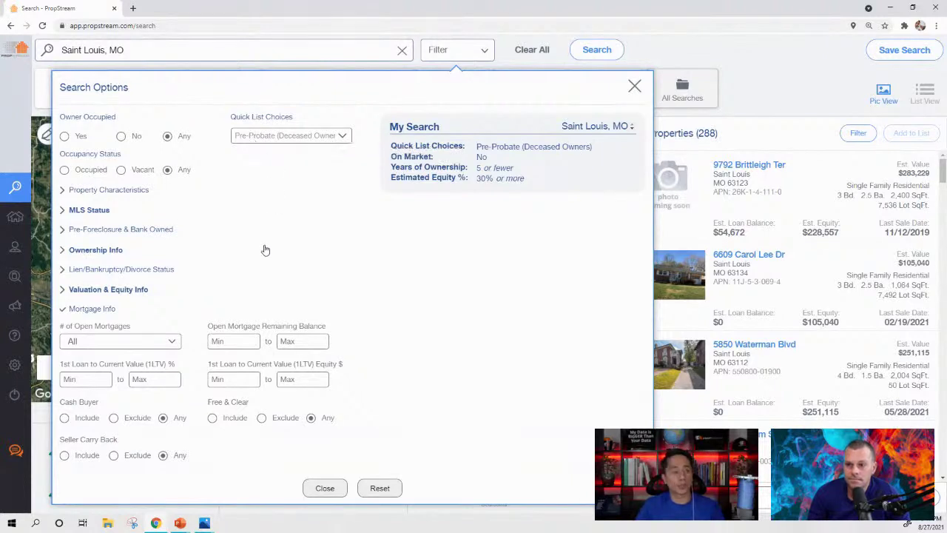
left_click(151, 345)
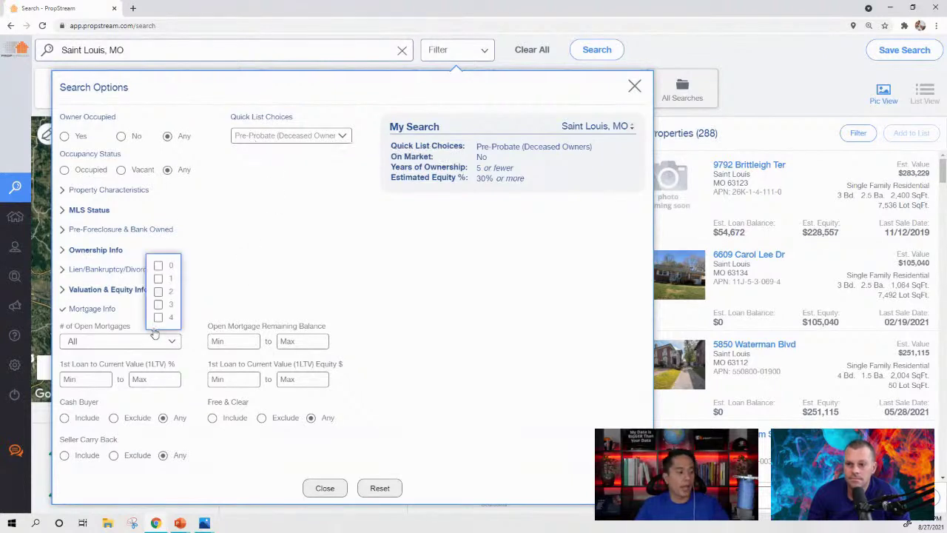
left_click(158, 279)
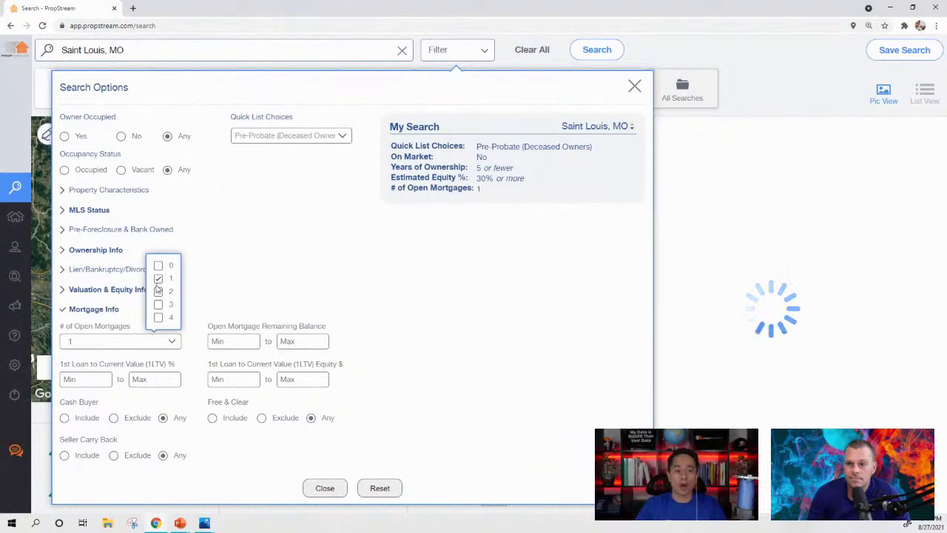
left_click(743, 111)
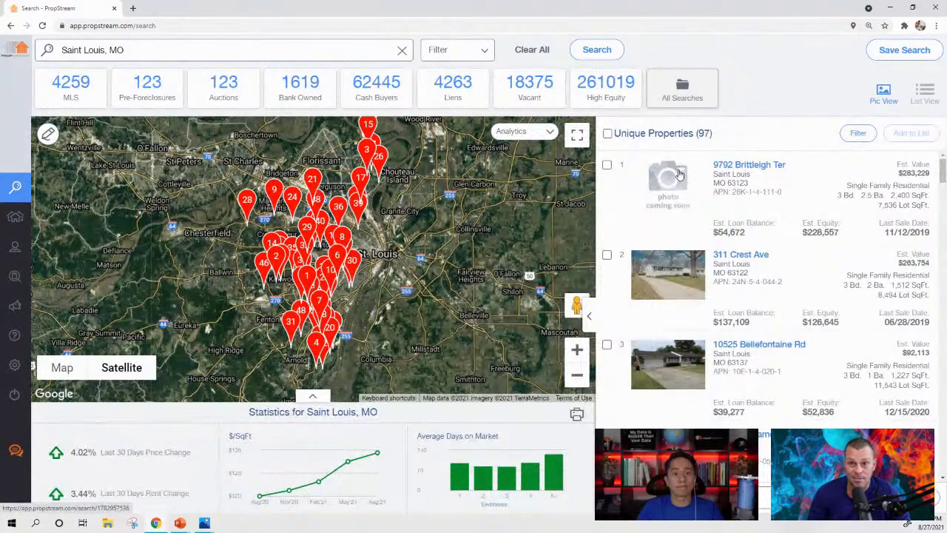
- Open the first listed property's details and examine its Deceased Owner entry and its mortgage and transaction history
left_click(746, 166)
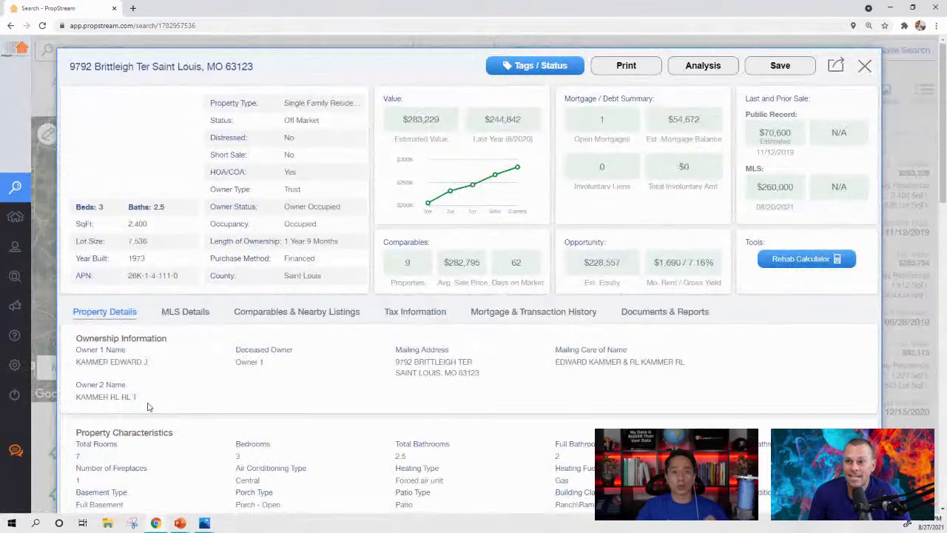
left_click_drag(274, 370, 235, 348)
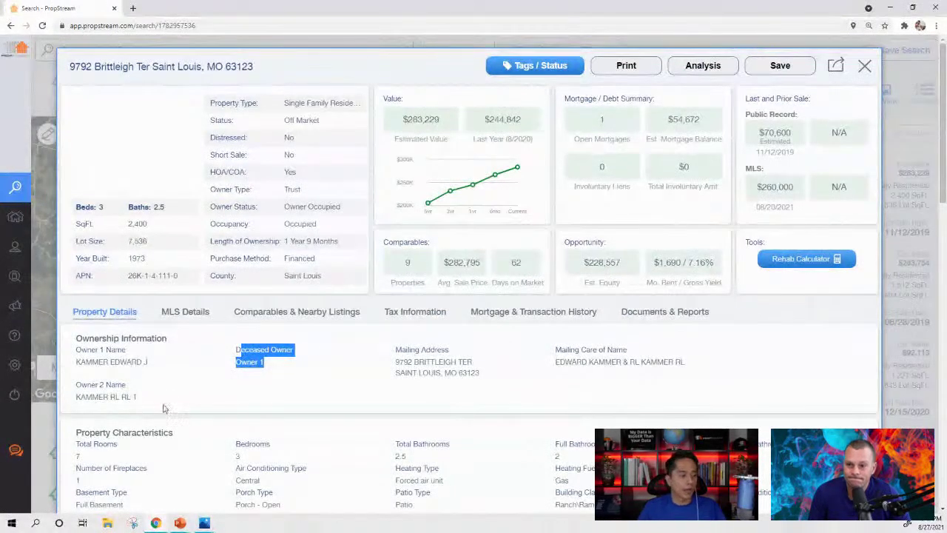
left_click(519, 314)
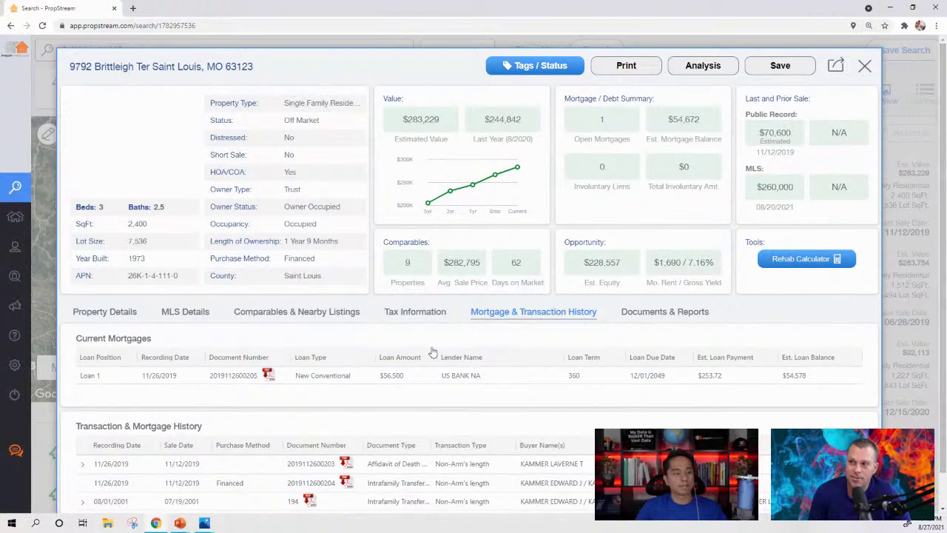
- Highlight the property's estimated mortgage balance, estimated value and average comparable sale price for comparison, and close its details
triple_click(693, 117)
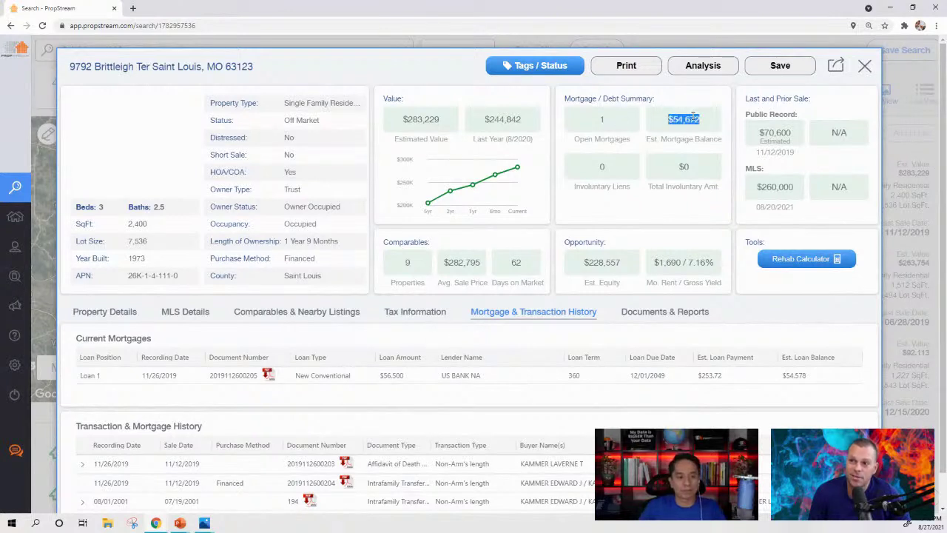
triple_click(464, 261)
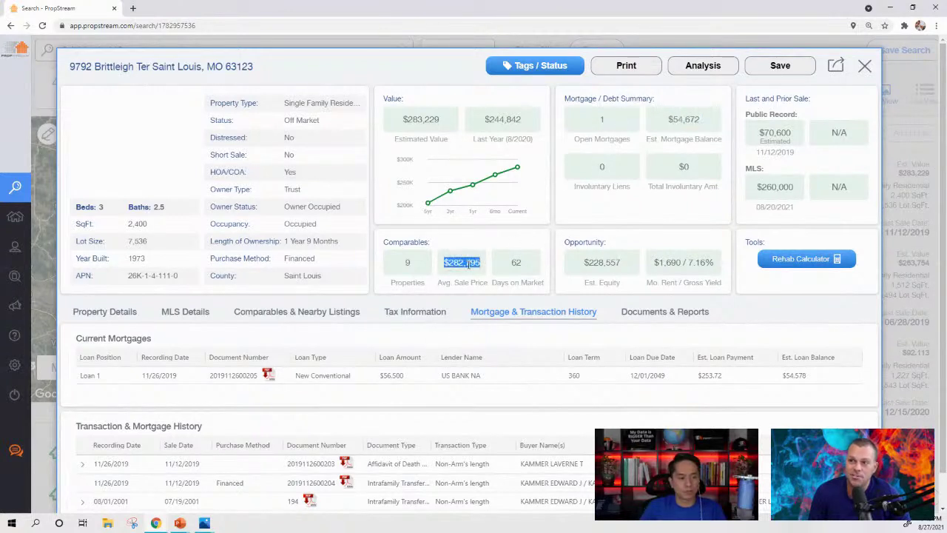
triple_click(421, 119)
triple_click(464, 271)
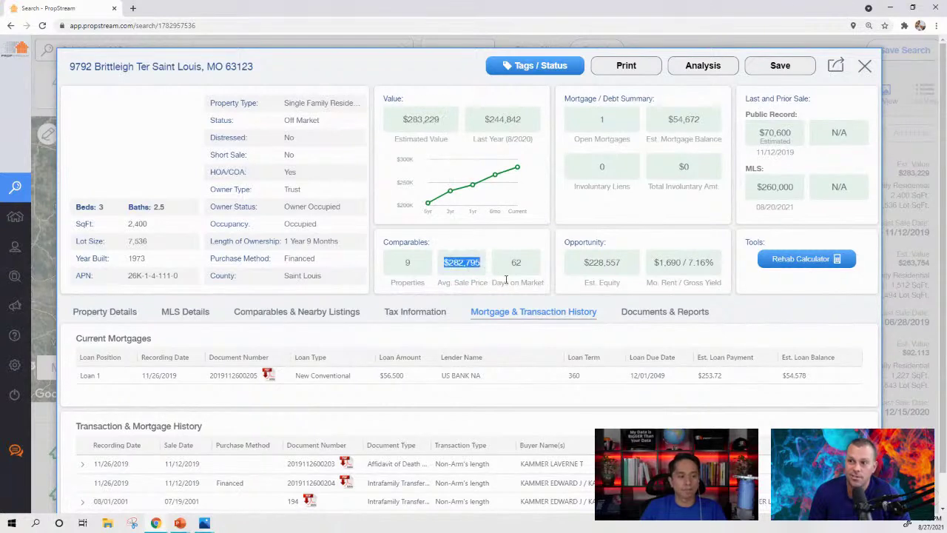
left_click(864, 67)
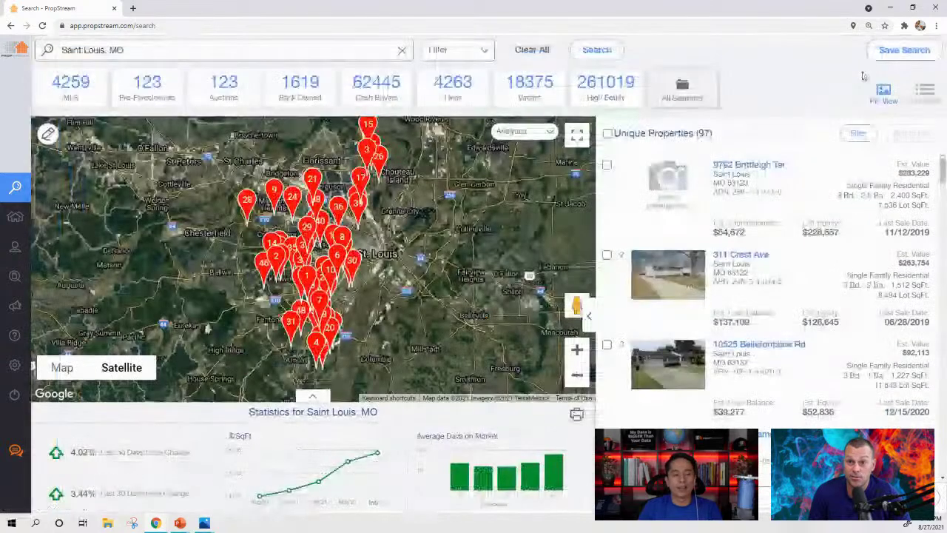